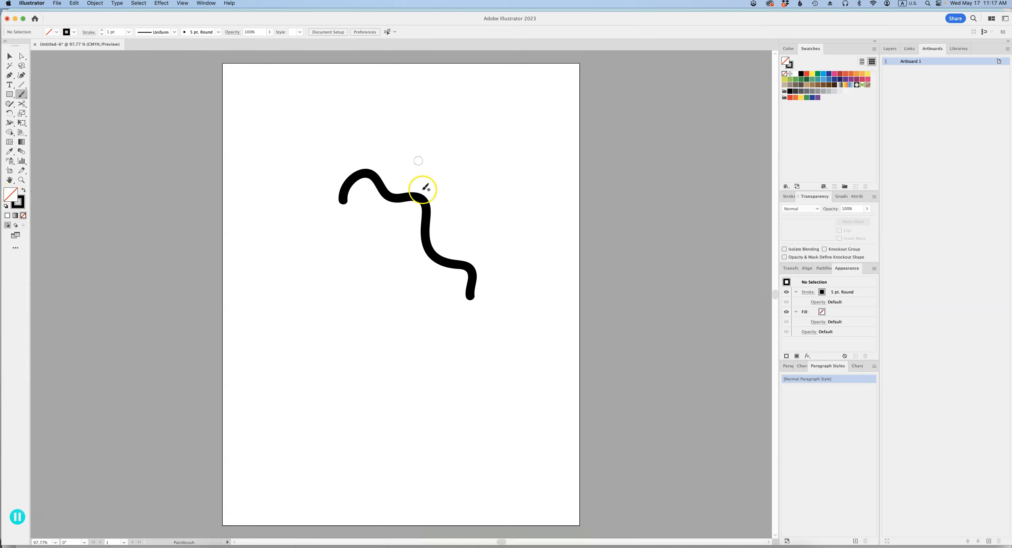
# - Paint a long black looping stroke below the existing wavy path with the Paintbrush
pyautogui.click(22, 200)
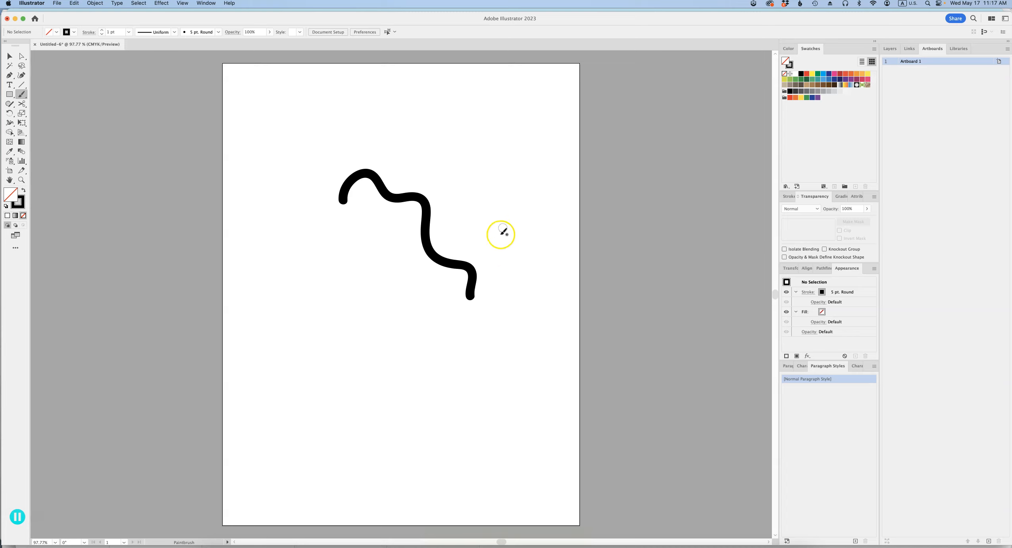
pyautogui.moveTo(284, 312)
pyautogui.mouseDown()
pyautogui.moveTo(444, 371)
pyautogui.moveTo(468, 341)
pyautogui.moveTo(418, 400)
pyautogui.moveTo(286, 394)
pyautogui.mouseUp()
pyautogui.press('v')
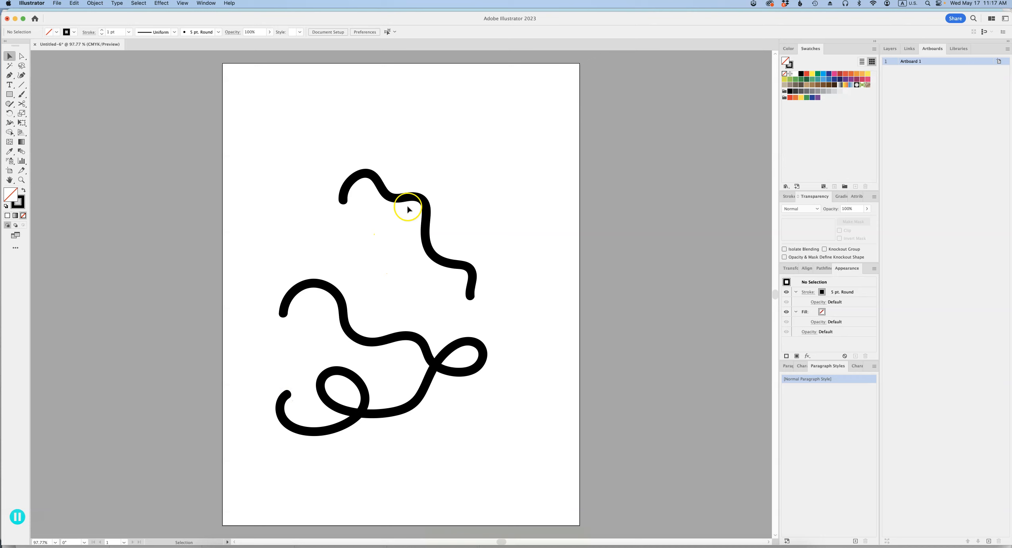
# - Try a 10 pt stroke weight on the upper wavy path, and reduce it to 0.5 pt
pyautogui.moveTo(432, 161); pyautogui.dragTo(394, 228)
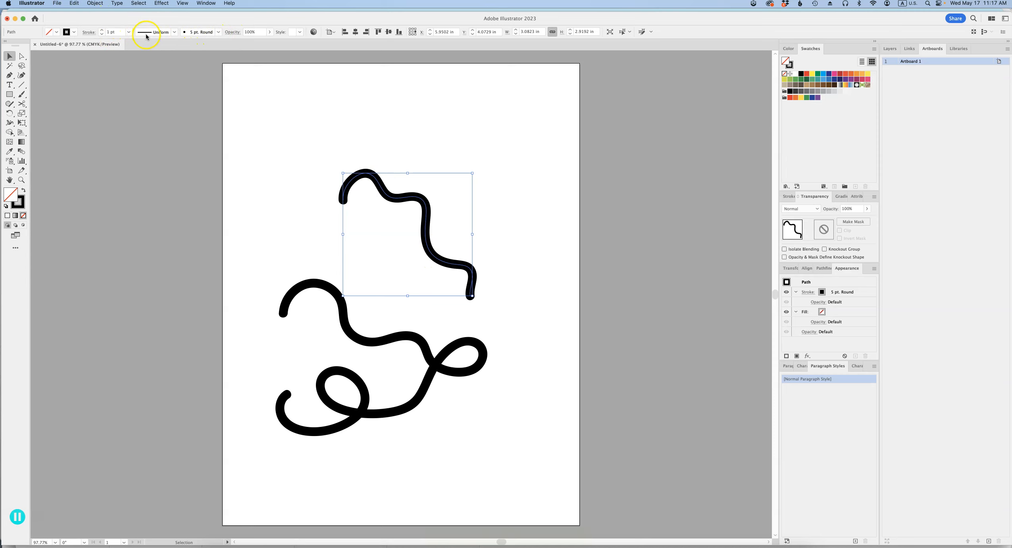
pyautogui.click(129, 33)
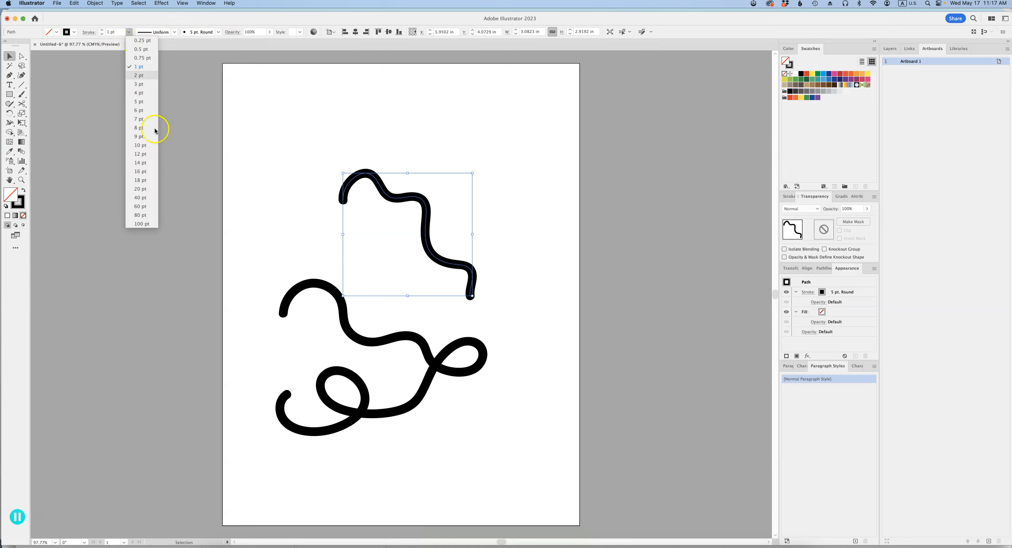
pyautogui.click(145, 144)
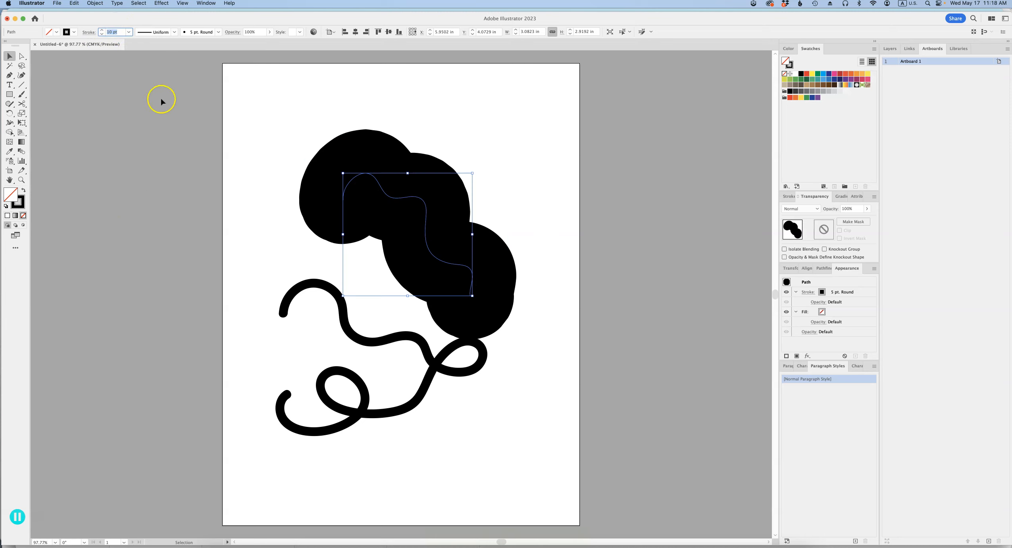
pyautogui.press('Return')
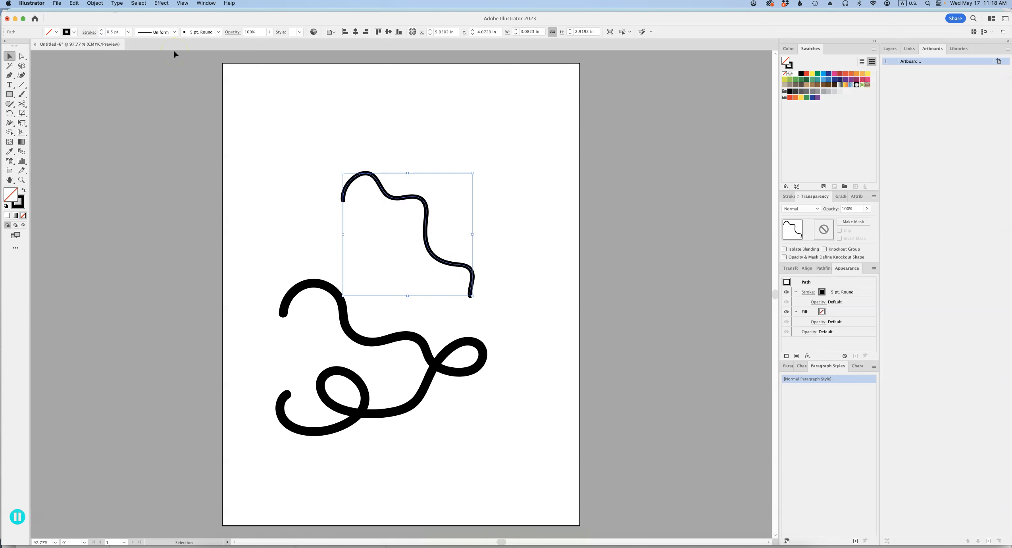
# - Color the upper path's stroke blue and apply the 5 pt. Oval brush to it
pyautogui.click(790, 66)
pyautogui.click(824, 74)
pyautogui.click(345, 201)
pyautogui.click(218, 32)
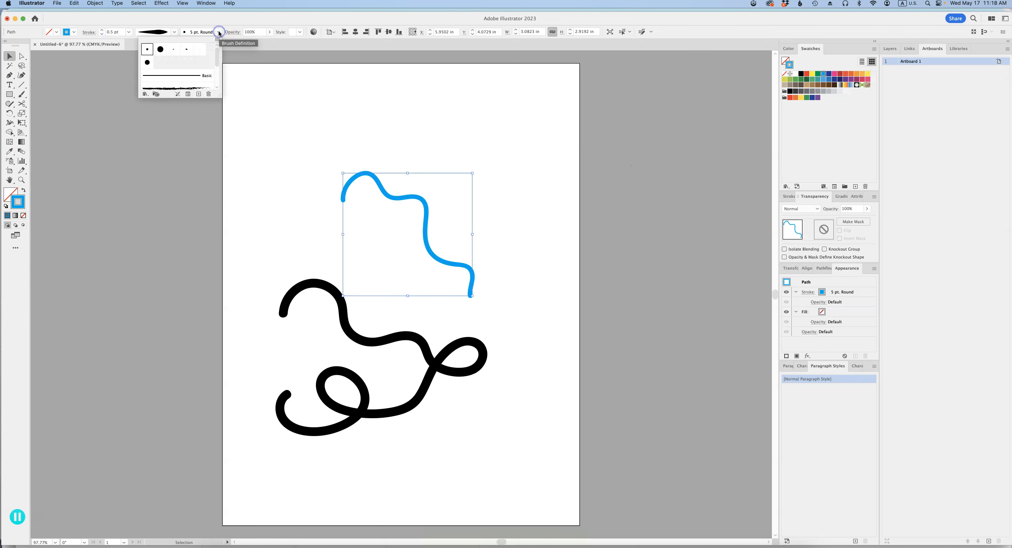
pyautogui.moveTo(219, 96); pyautogui.dragTo(219, 158)
pyautogui.click(186, 49)
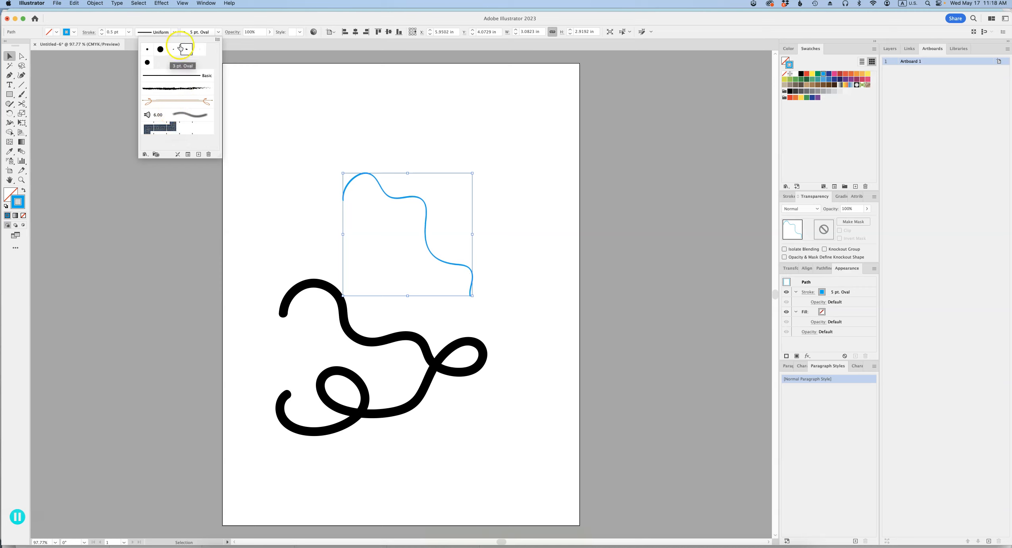
# - Set the upper path's stroke weight to 10 pt and its opacity to 62%
pyautogui.click(118, 33)
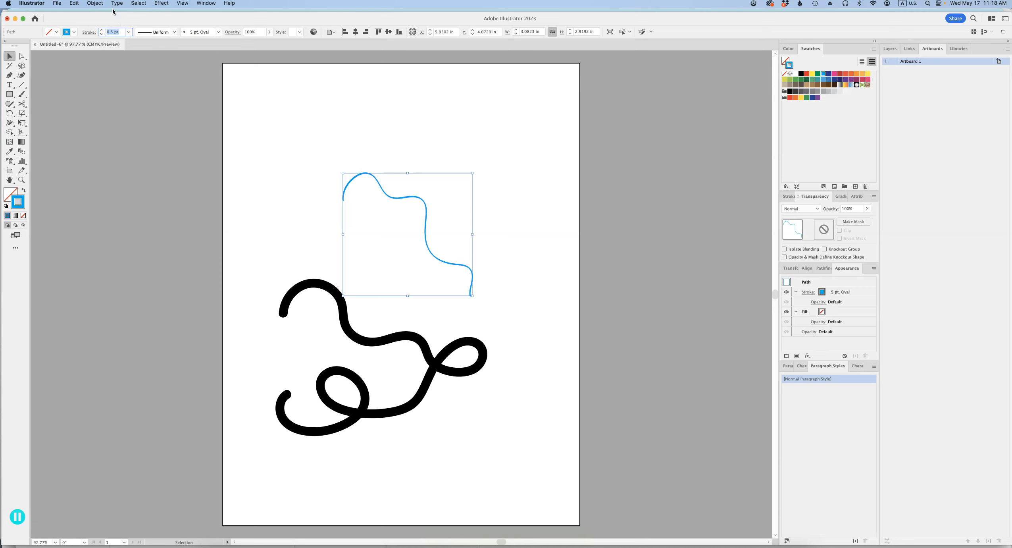
pyautogui.write('10')
pyautogui.press('Return')
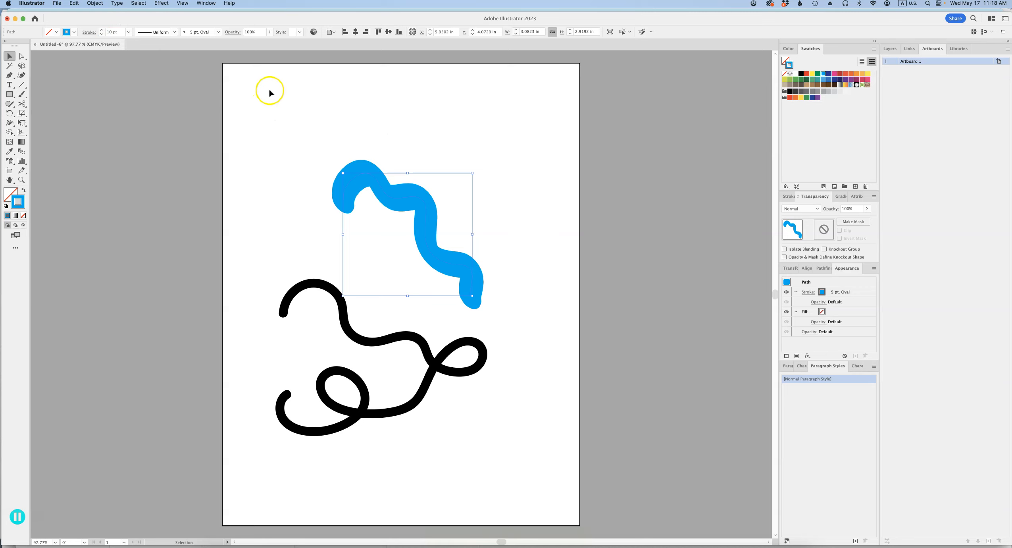
pyautogui.click(269, 32)
pyautogui.click(257, 42)
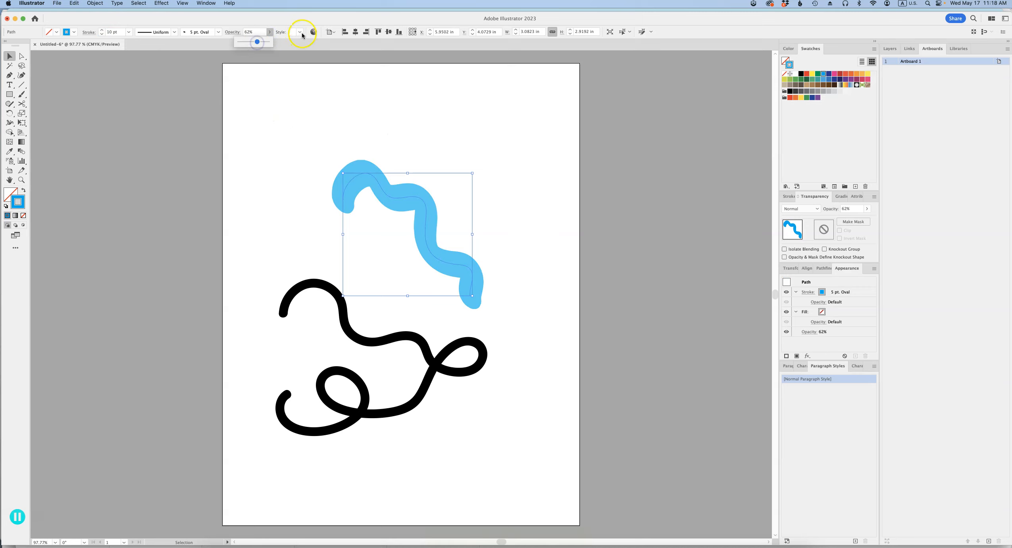
# - Try the Pompadour_GS graphic style on the upper path
pyautogui.click(301, 32)
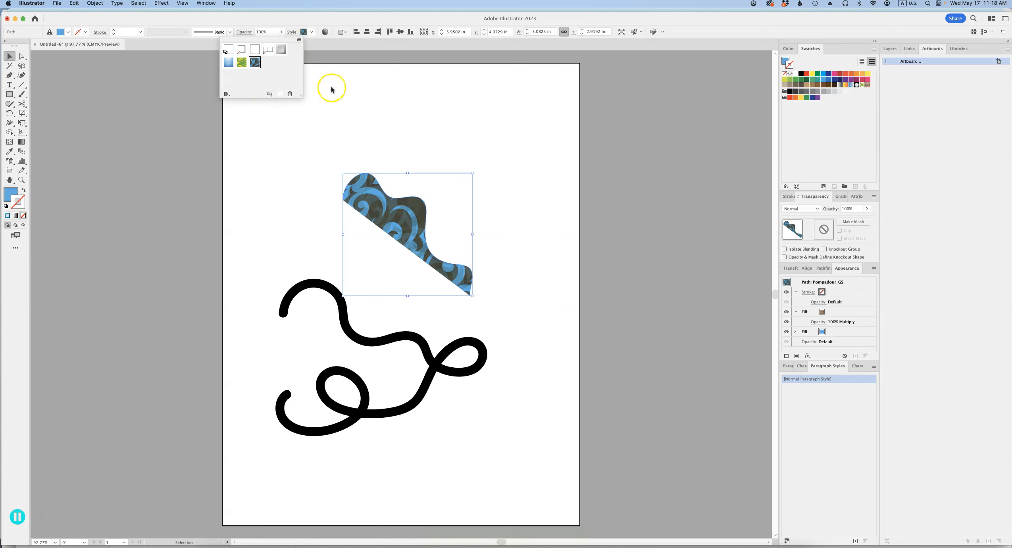
pyautogui.click(325, 114)
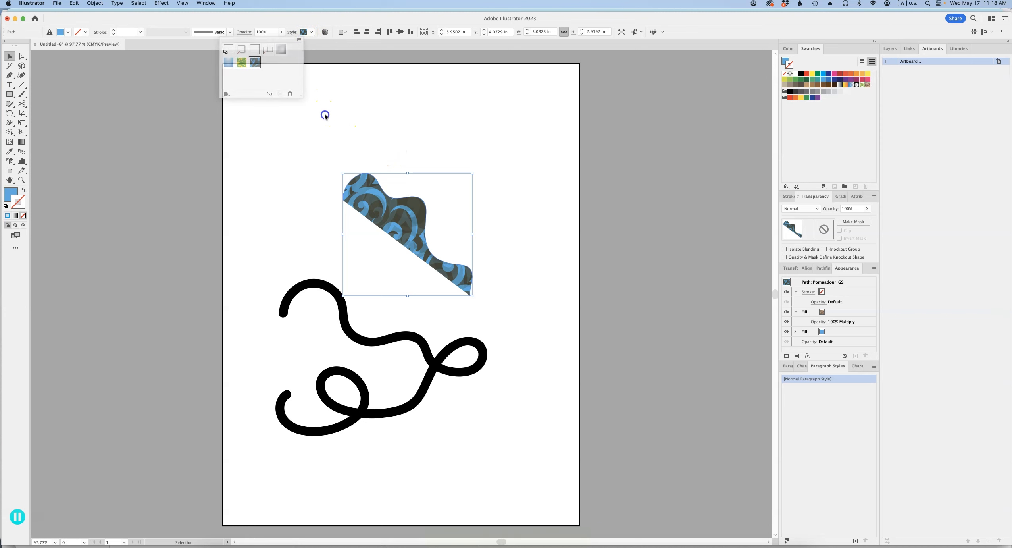
pyautogui.press('super+z')
# - Reshape the blue path by moving its individual anchor points outward into a sharper zigzag
pyautogui.press('super+shift+a')
pyautogui.moveTo(426, 200); pyautogui.dragTo(471, 175)
pyautogui.moveTo(424, 237)
pyautogui.mouseDown()
pyautogui.moveTo(430, 226)
pyautogui.moveTo(363, 253)
pyautogui.mouseUp()
pyautogui.moveTo(431, 253); pyautogui.dragTo(412, 290)
pyautogui.moveTo(472, 271); pyautogui.dragTo(539, 236)
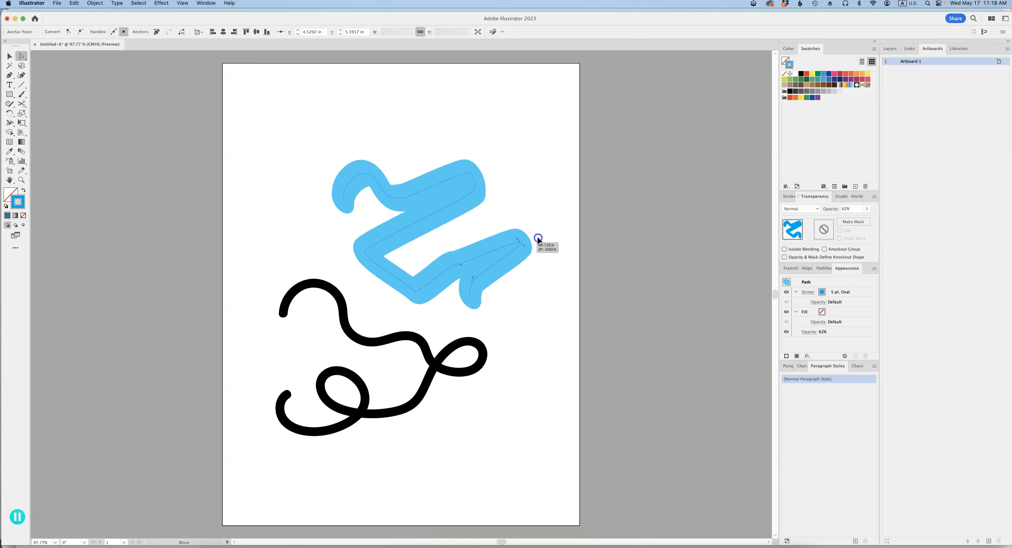
pyautogui.moveTo(388, 194); pyautogui.dragTo(472, 96)
# - Delete both brush paths to clear the artboard
pyautogui.press('v')
pyautogui.moveTo(542, 210); pyautogui.dragTo(279, 443)
pyautogui.press('Delete')
pyautogui.click(81, 101)
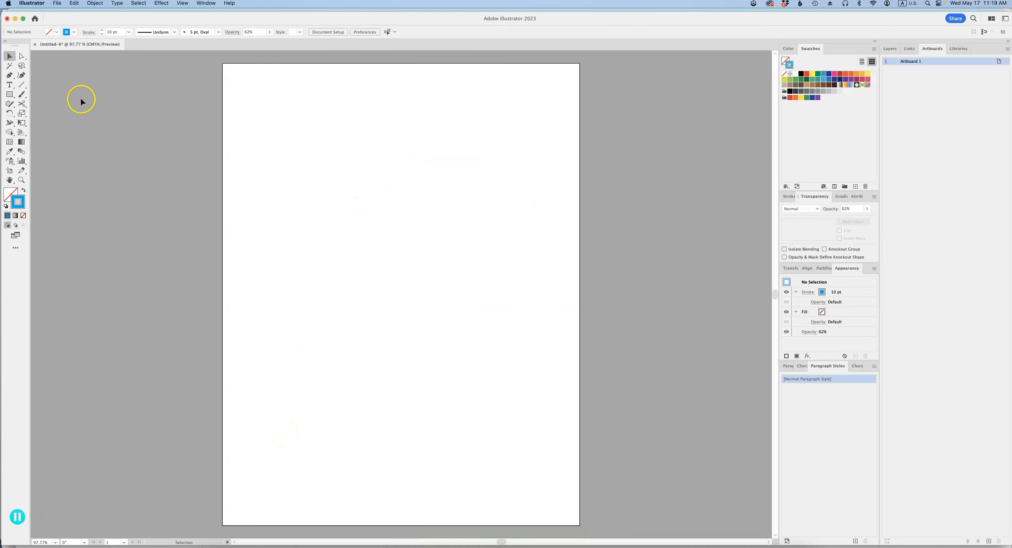
# - Paint a blue looping shape with overlapping strokes in the middle of the artboard using the Blob Brush
pyautogui.moveTo(21, 96); pyautogui.dragTo(58, 102)
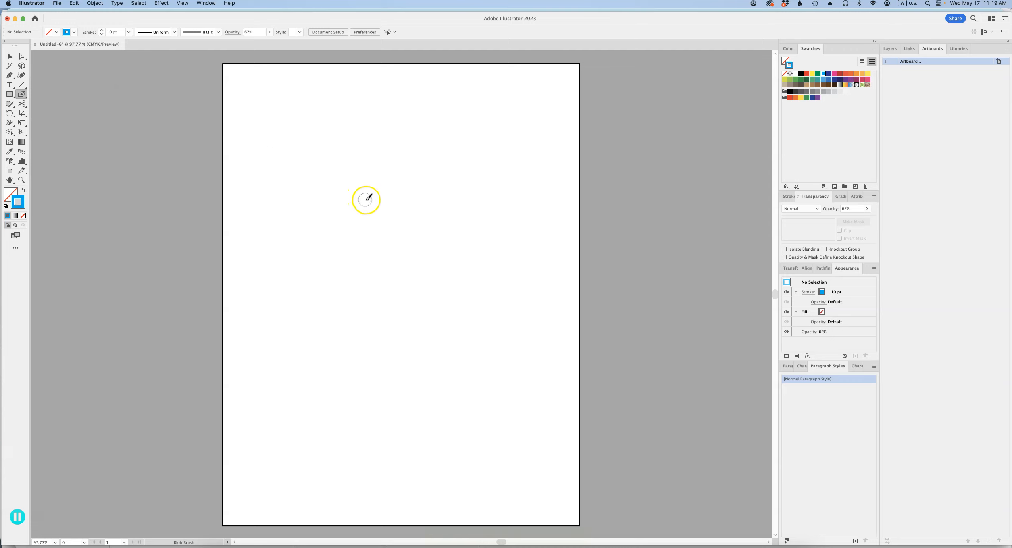
pyautogui.moveTo(335, 181)
pyautogui.mouseDown()
pyautogui.moveTo(379, 210)
pyautogui.moveTo(434, 288)
pyautogui.mouseUp()
pyautogui.moveTo(409, 319)
pyautogui.mouseDown()
pyautogui.moveTo(381, 268)
pyautogui.moveTo(450, 240)
pyautogui.moveTo(428, 204)
pyautogui.moveTo(502, 167)
pyautogui.mouseUp()
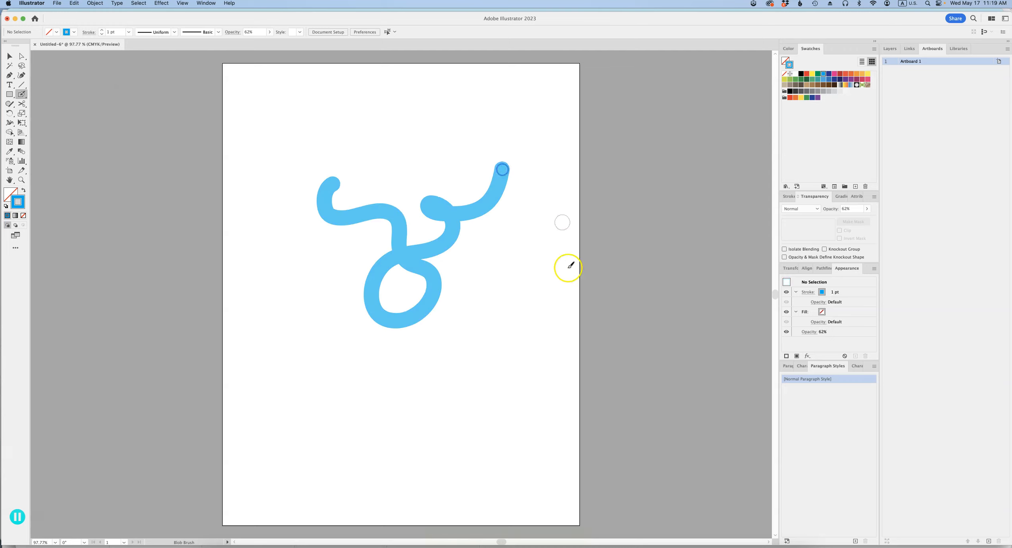
# - Check the expand commands available for the blob-brush shape, and move the shape down and slightly left on the artboard
pyautogui.press('v')
pyautogui.click(491, 196)
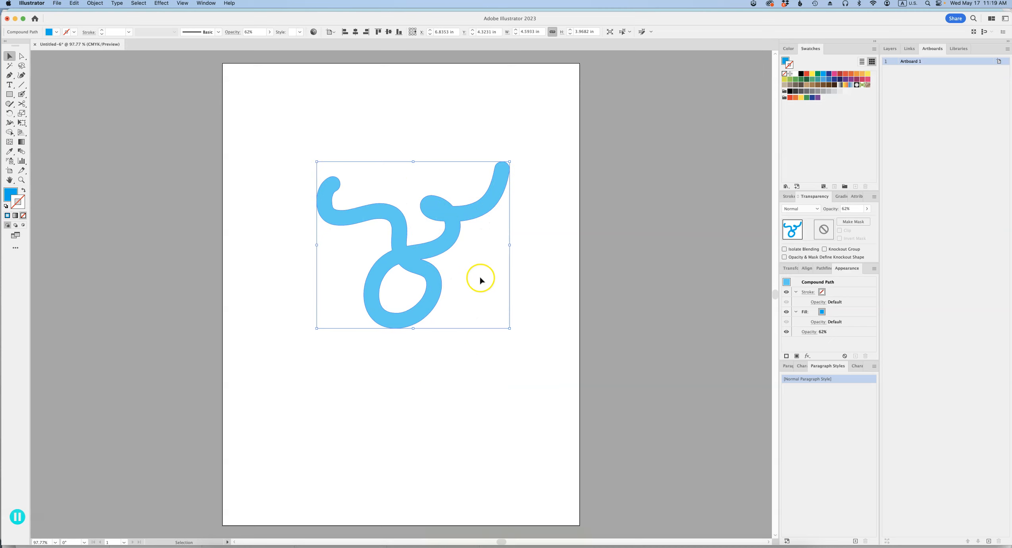
pyautogui.click(98, 4)
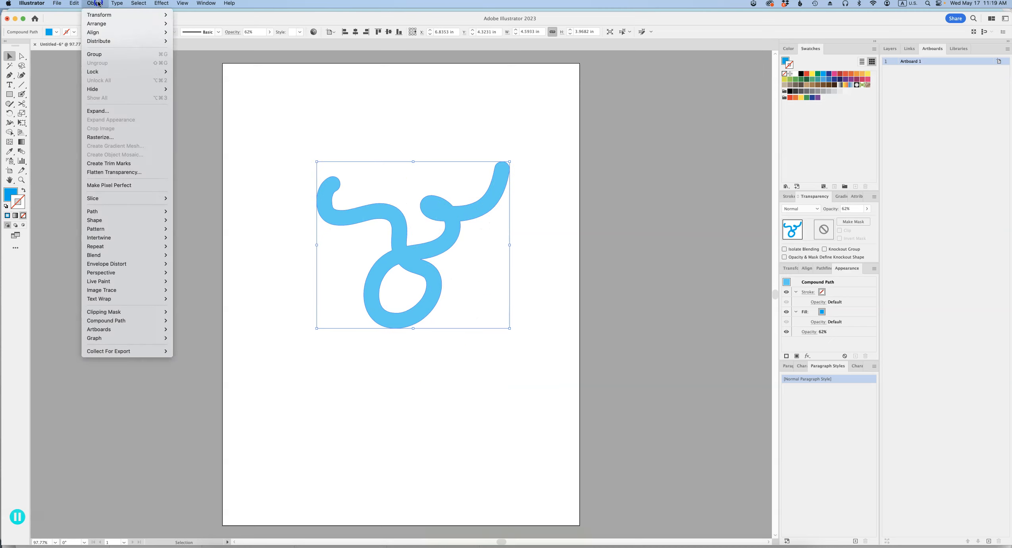
pyautogui.click(251, 108)
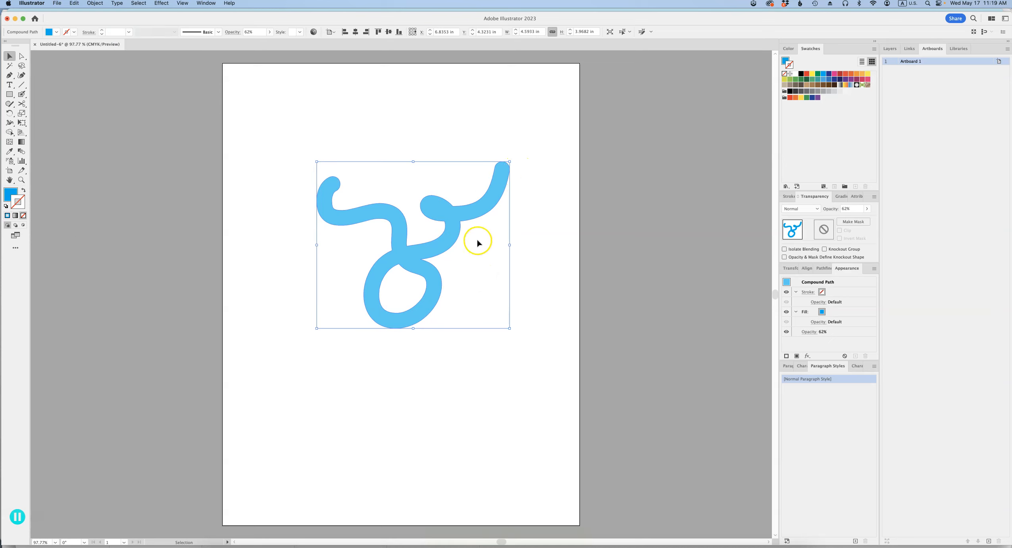
pyautogui.moveTo(449, 236); pyautogui.dragTo(415, 323)
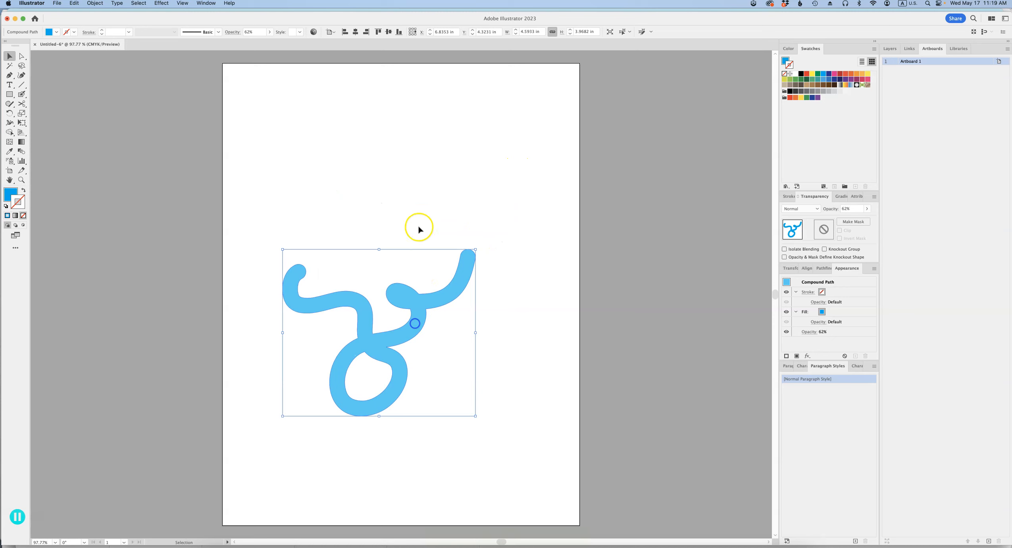
pyautogui.moveTo(419, 230); pyautogui.dragTo(405, 199)
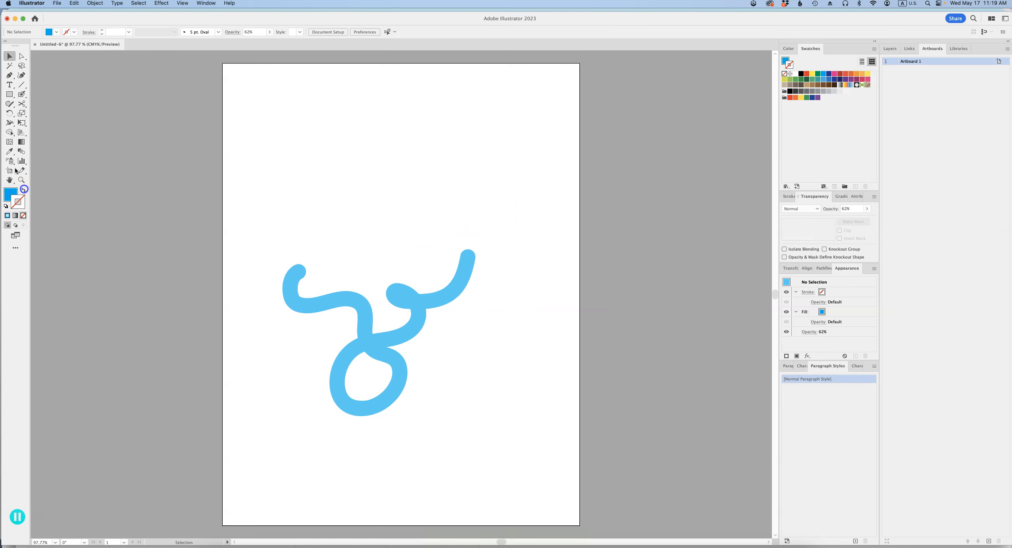
# - Draw a curved path about 5.4 in wide above the shape with the Pen tool, using a 40 pt blue stroke, no fill and 100% opacity
pyautogui.click(24, 190)
pyautogui.hotkey('shift', 'x')
pyautogui.click(356, 305)
pyautogui.click(202, 150)
pyautogui.click(23, 189)
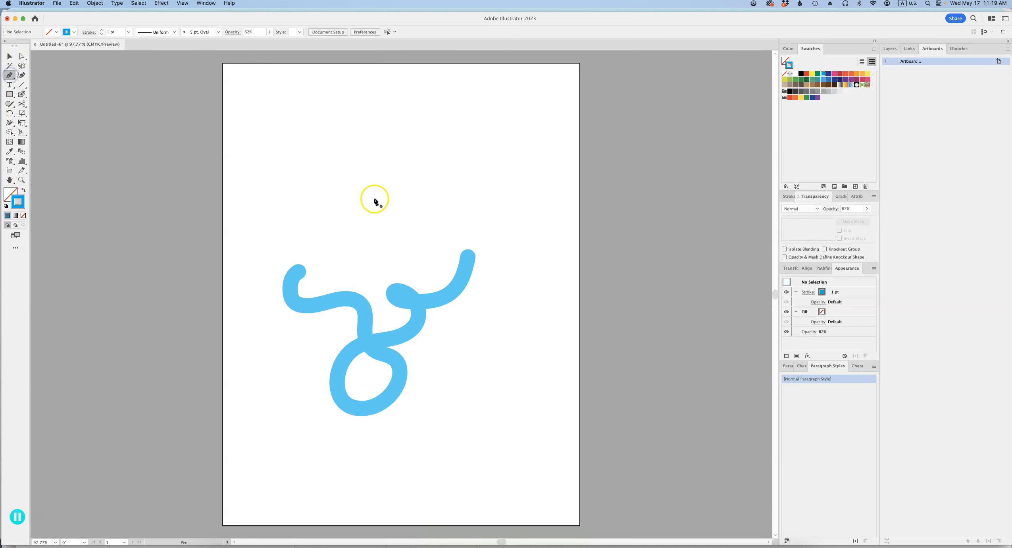
pyautogui.click(305, 138)
pyautogui.moveTo(339, 184); pyautogui.dragTo(519, 262)
pyautogui.press('v')
pyautogui.moveTo(488, 147); pyautogui.dragTo(439, 206)
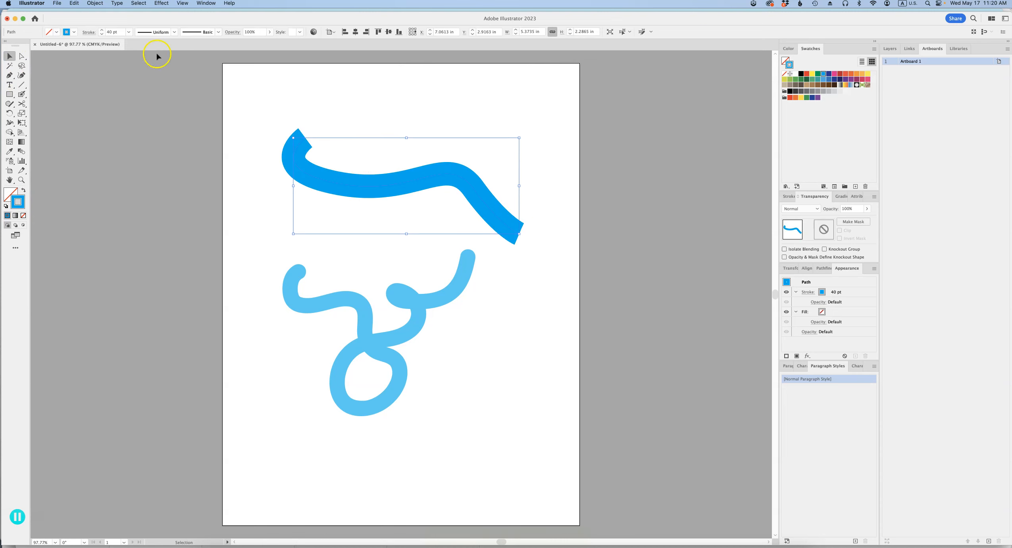
# - Expand the upper path's stroke into a filled shape
pyautogui.click(95, 3)
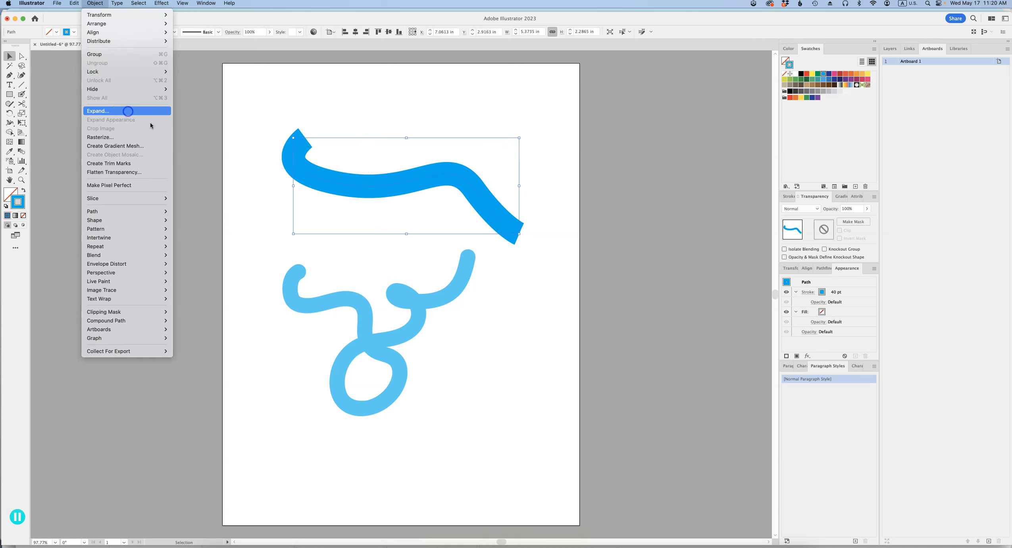
pyautogui.click(127, 111)
pyautogui.click(528, 342)
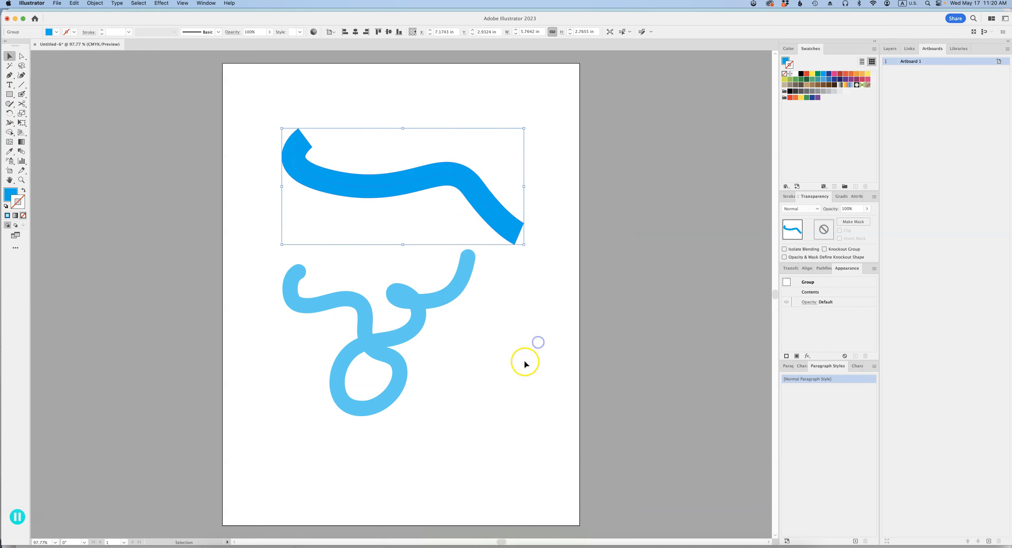
pyautogui.click(557, 168)
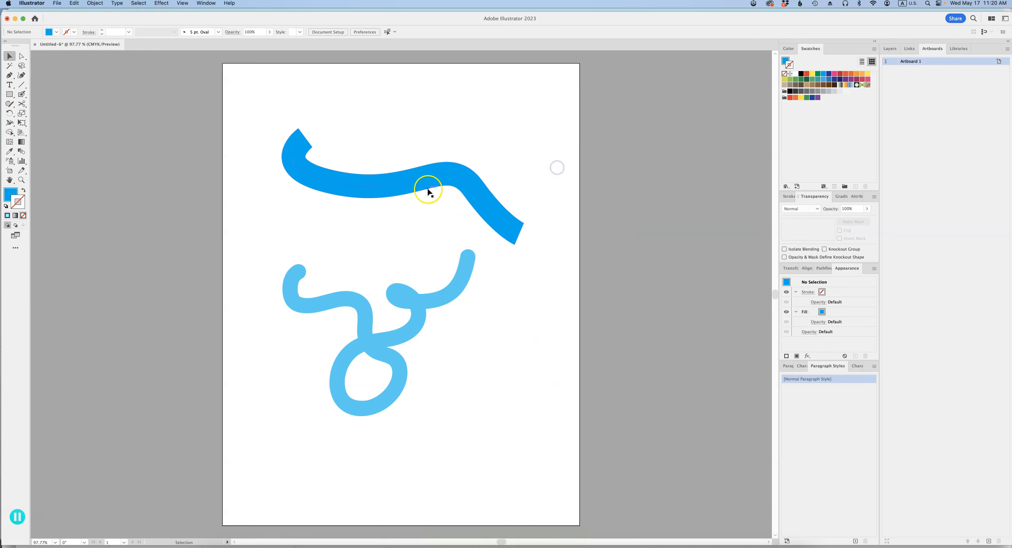
# - Compare both shapes in outline view, and delete the expanded upper path
pyautogui.click(460, 284)
pyautogui.click(501, 292)
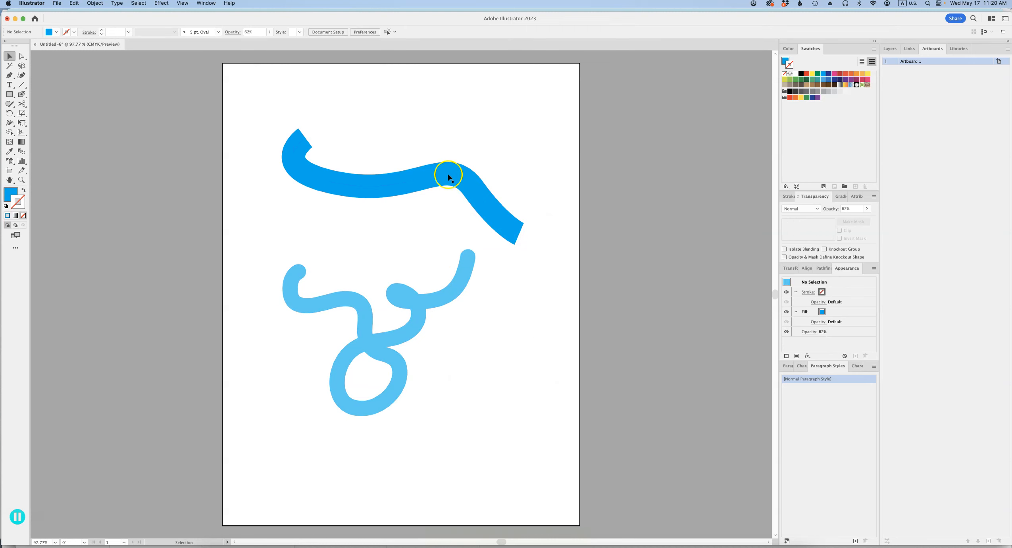
pyautogui.hotkey('ctrl', 'y')
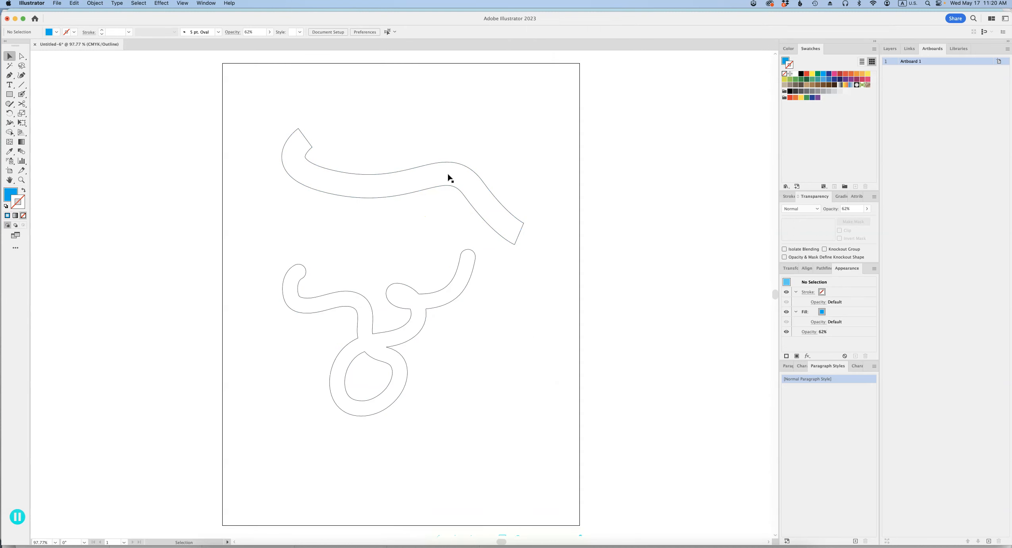
pyautogui.hotkey('ctrl', 'y')
pyautogui.click(486, 205)
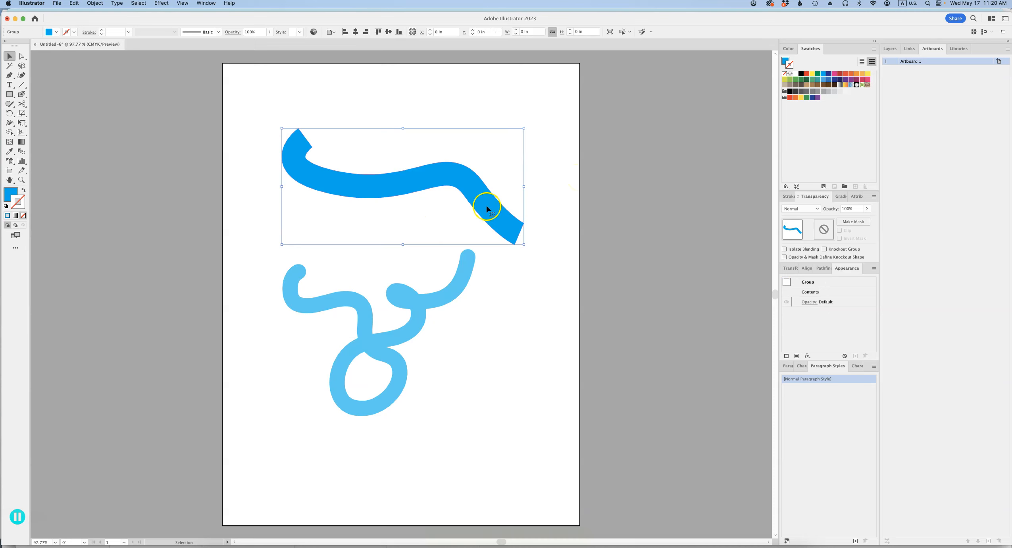
pyautogui.press('Delete')
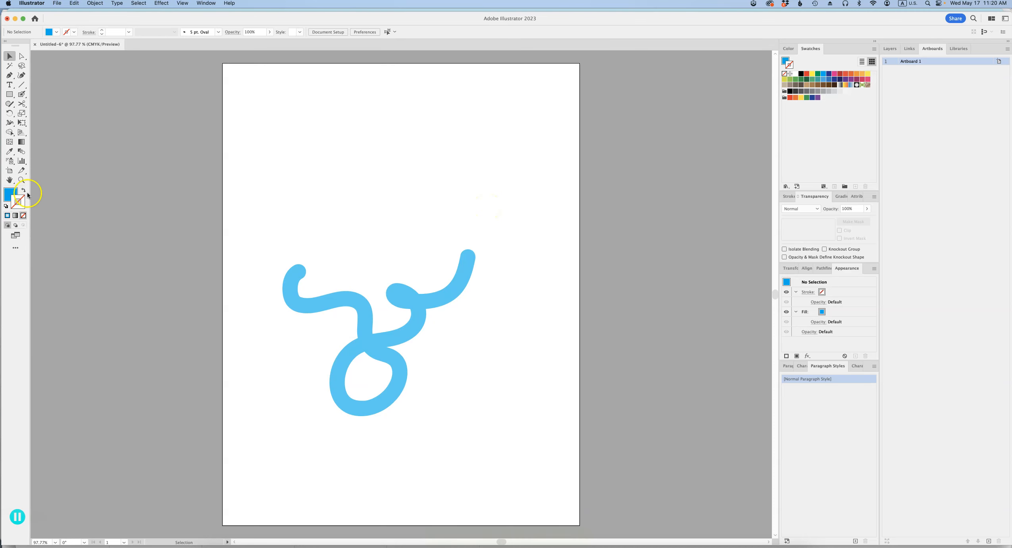
# - Paint yellow with the Blob Brush inside the blue loop and over a broad area to its right
pyautogui.click(21, 94)
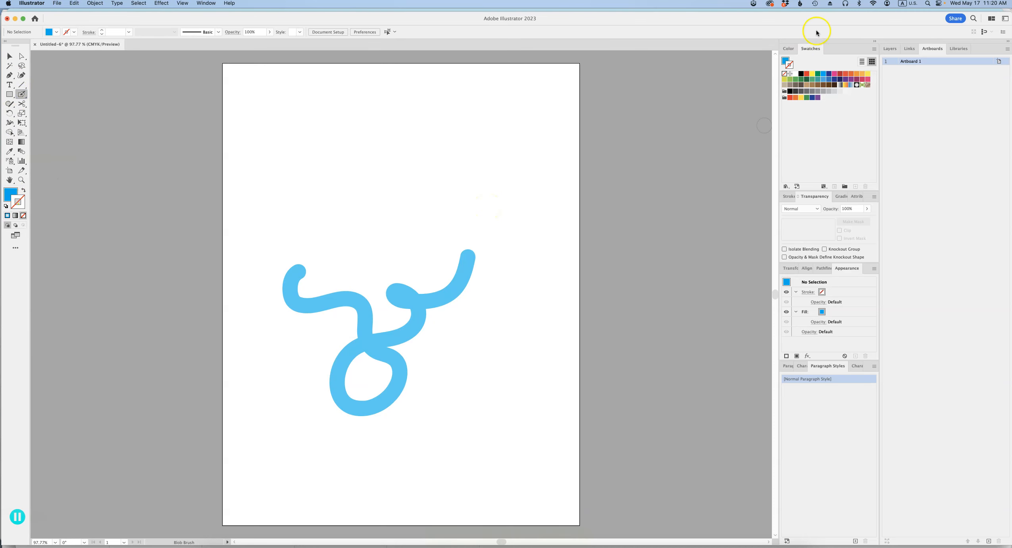
pyautogui.click(787, 61)
pyautogui.click(867, 73)
pyautogui.moveTo(354, 363)
pyautogui.mouseDown()
pyautogui.moveTo(378, 352)
pyautogui.moveTo(355, 396)
pyautogui.moveTo(374, 399)
pyautogui.moveTo(401, 375)
pyautogui.mouseUp()
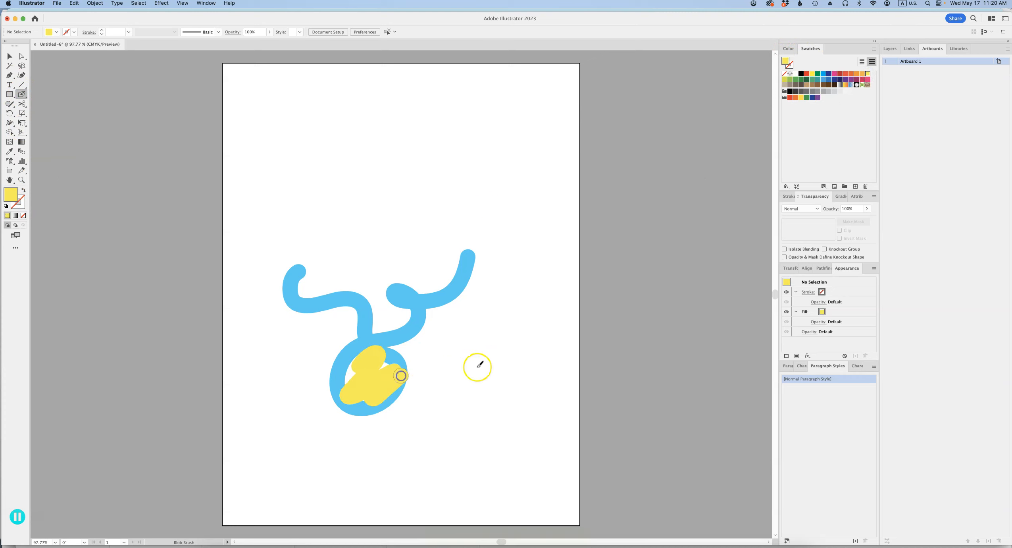
pyautogui.moveTo(478, 367); pyautogui.dragTo(488, 283)
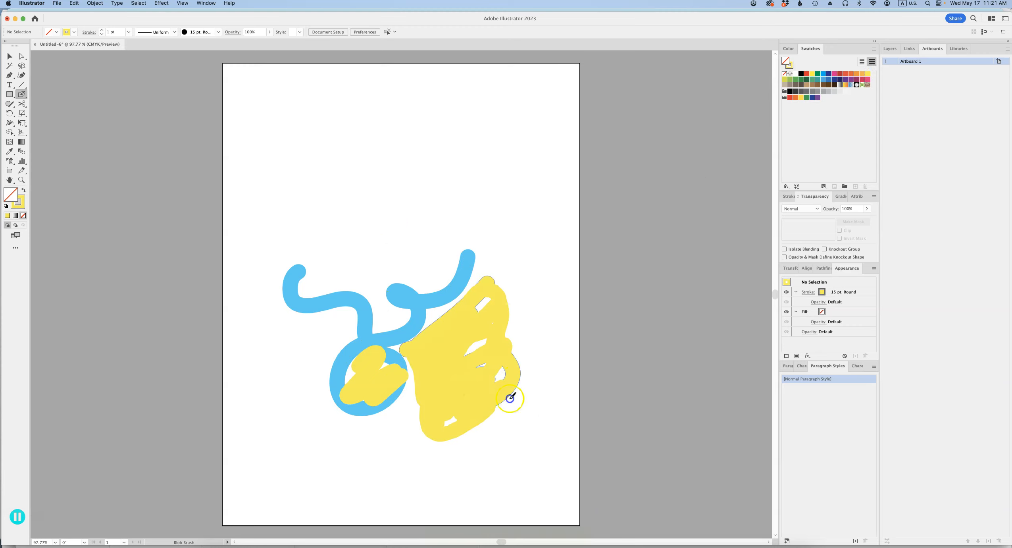
pyautogui.moveTo(511, 398); pyautogui.dragTo(455, 440)
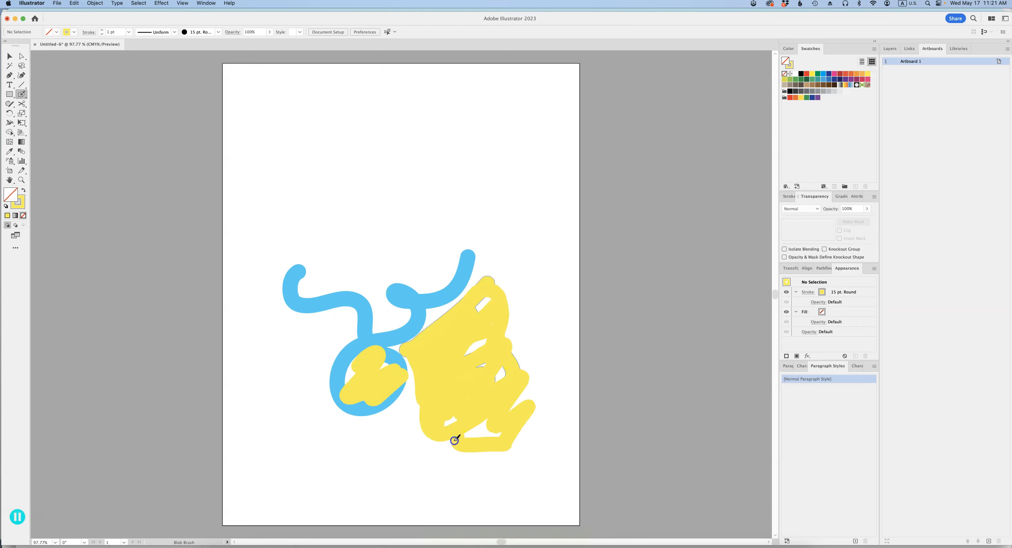
# - Fill more gaps in the large yellow area with the Blob Brush and inspect the merged shape in outline view
pyautogui.moveTo(422, 399); pyautogui.dragTo(414, 375)
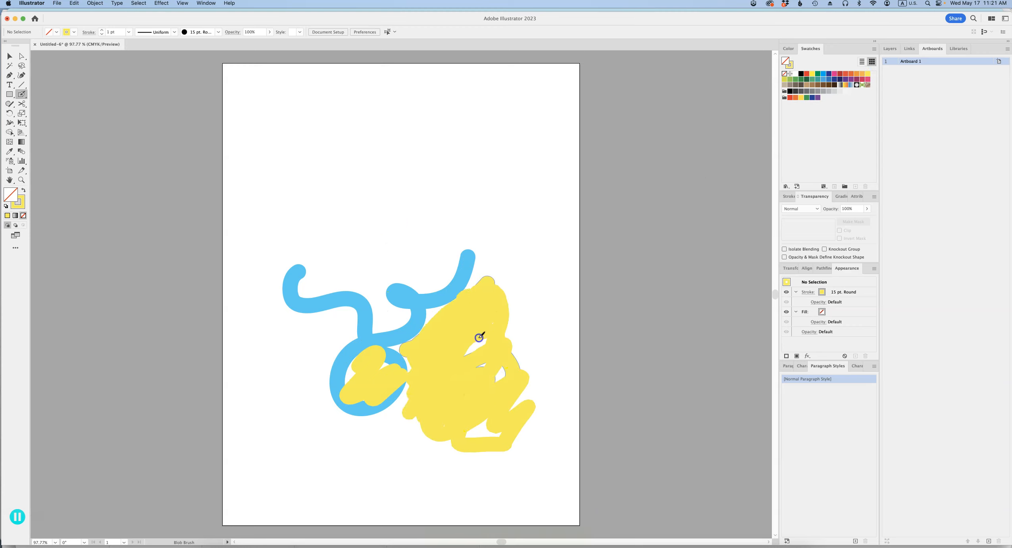
pyautogui.press('v')
pyautogui.press('super+y')
pyautogui.press('super+y')
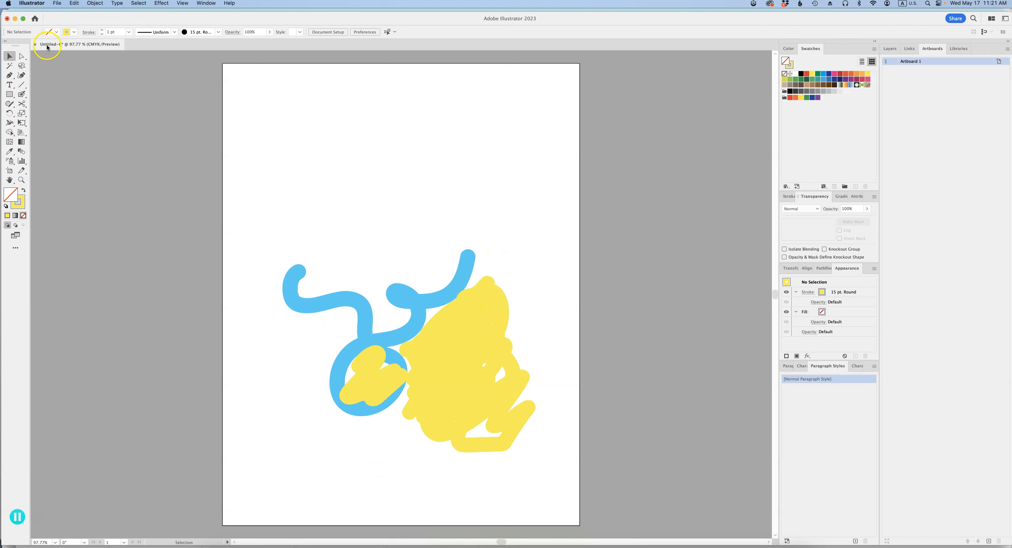
# - Scribble a yellow patch above the blue shape with the Paintbrush and compare its open path with the Blob Brush shapes in outline view
pyautogui.moveTo(22, 94); pyautogui.dragTo(47, 96)
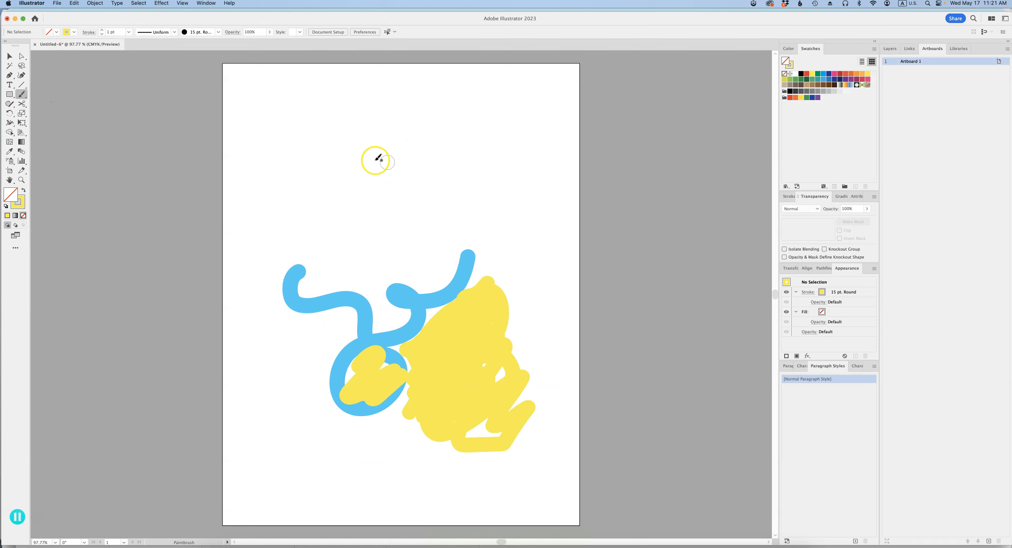
pyautogui.moveTo(338, 153)
pyautogui.mouseDown()
pyautogui.moveTo(360, 137)
pyautogui.moveTo(364, 154)
pyautogui.moveTo(384, 144)
pyautogui.moveTo(358, 183)
pyautogui.moveTo(404, 177)
pyautogui.moveTo(391, 194)
pyautogui.mouseUp()
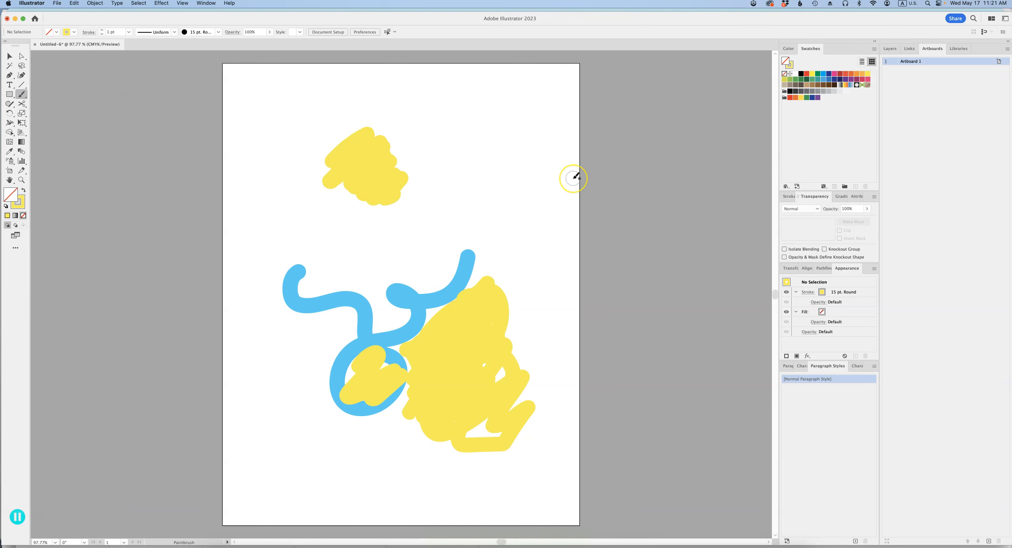
pyautogui.press('super+y')
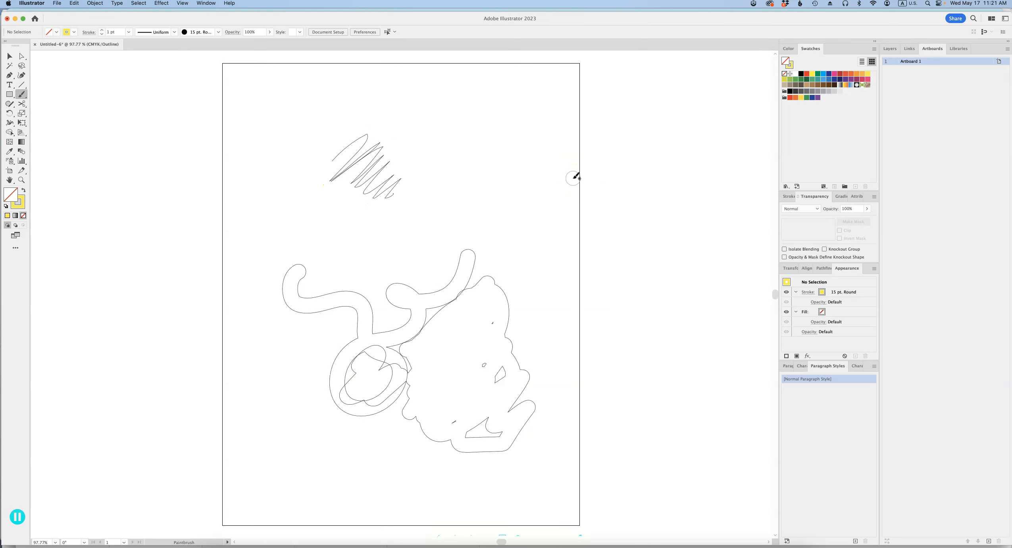
pyautogui.press('super+y')
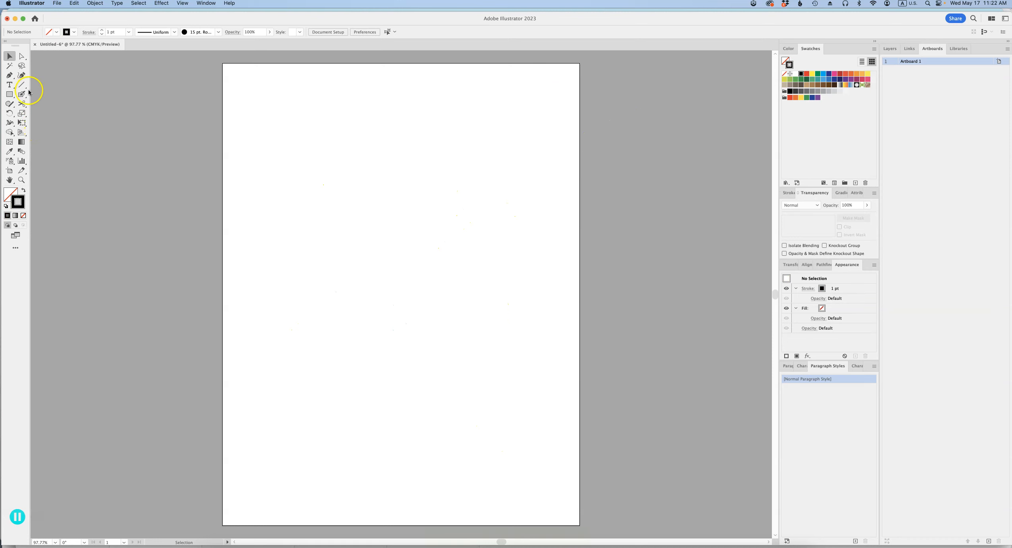
# - Open the Brushes panel, make it taller and place it beside the empty artboard
pyautogui.click(27, 94)
pyautogui.click(204, 3)
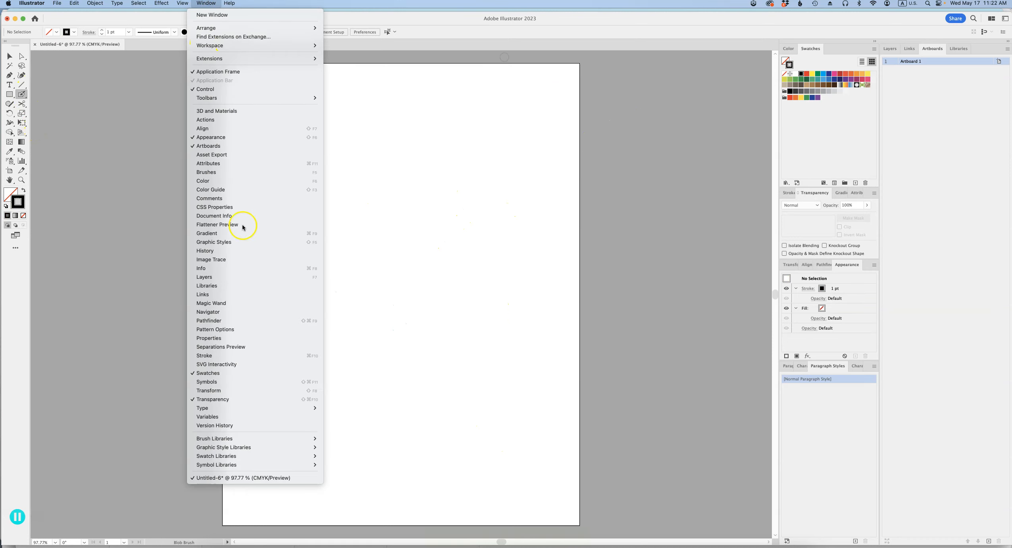
pyautogui.click(295, 173)
pyautogui.moveTo(780, 209); pyautogui.dragTo(777, 369)
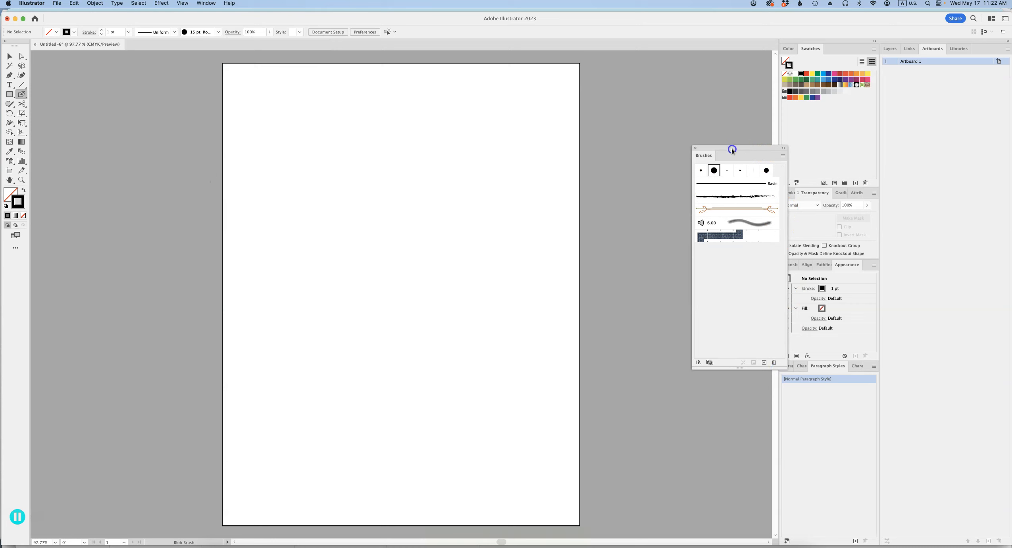
pyautogui.moveTo(732, 148); pyautogui.dragTo(666, 126)
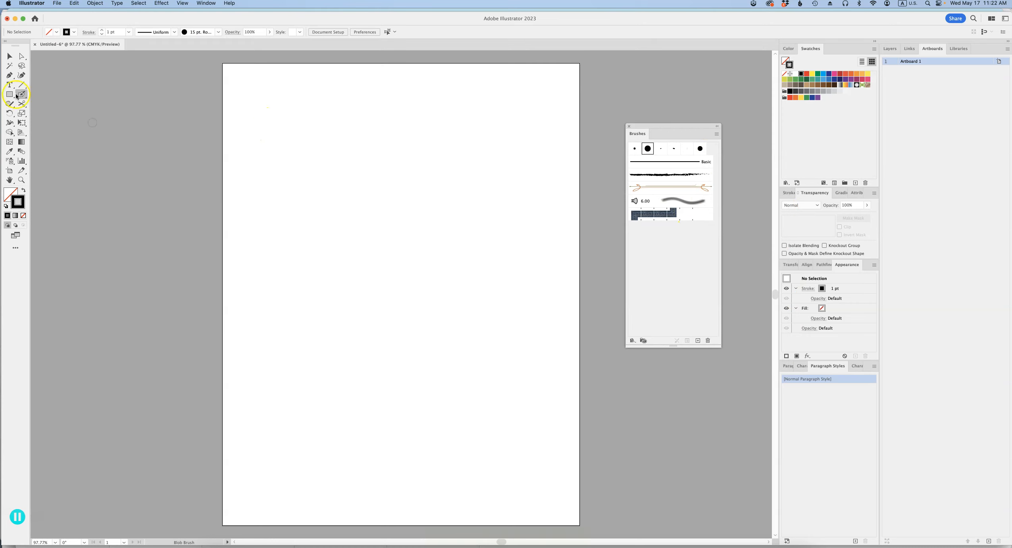
# - Draw a straight horizontal line near the top of the artboard with the Pen tool, ending at about X 4.69 in, Y 1.51 in
pyautogui.click(10, 75)
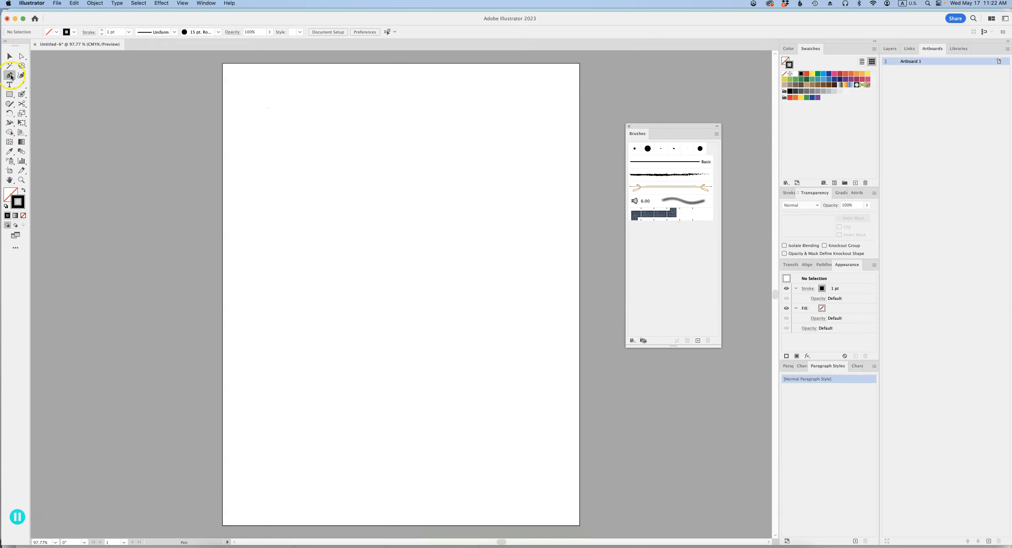
pyautogui.click(277, 127)
pyautogui.click(419, 126)
pyautogui.press('v')
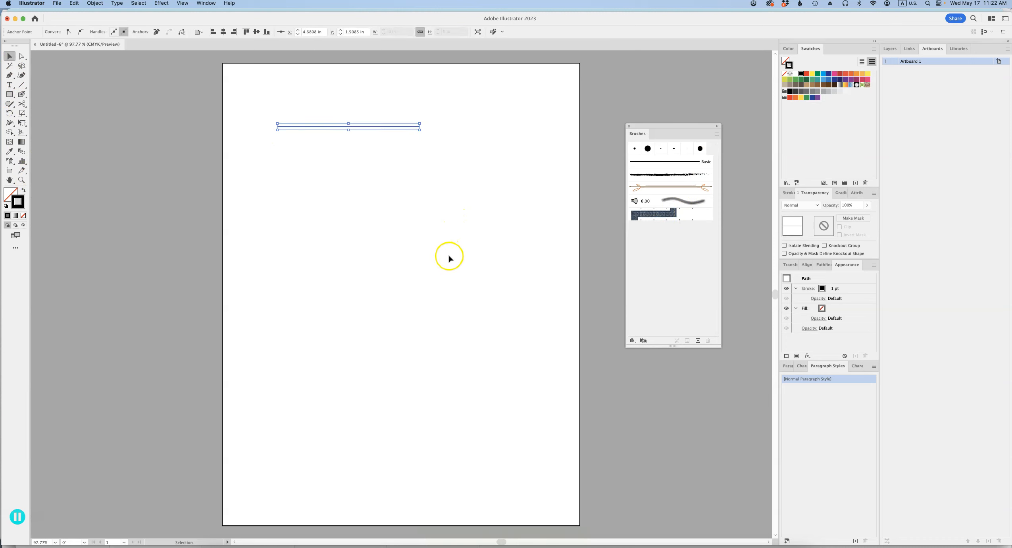
# - Try the Charcoal – Feather, orange arrow-ended, Mop and Denim Seam brushes on the line in turn
pyautogui.click(677, 174)
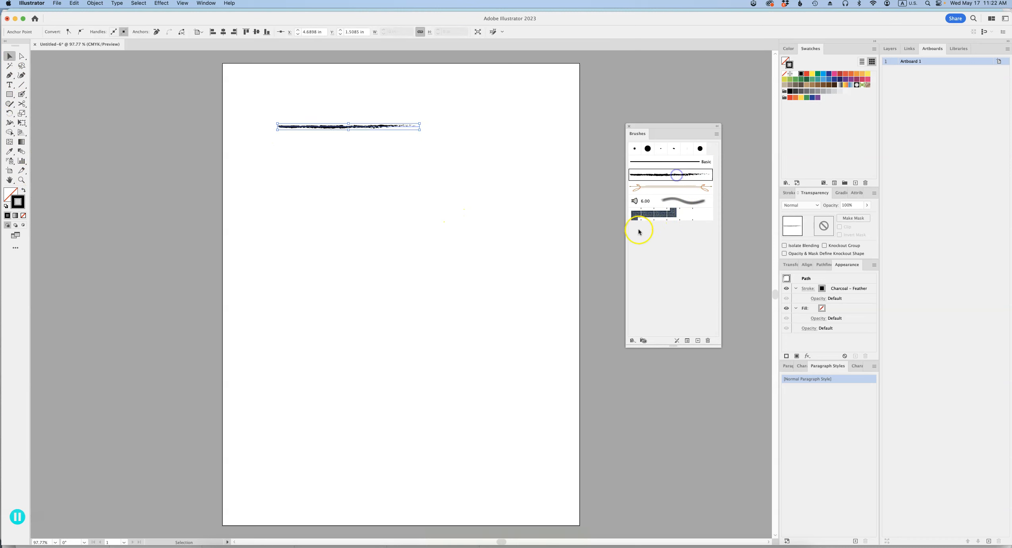
pyautogui.click(681, 187)
pyautogui.click(681, 201)
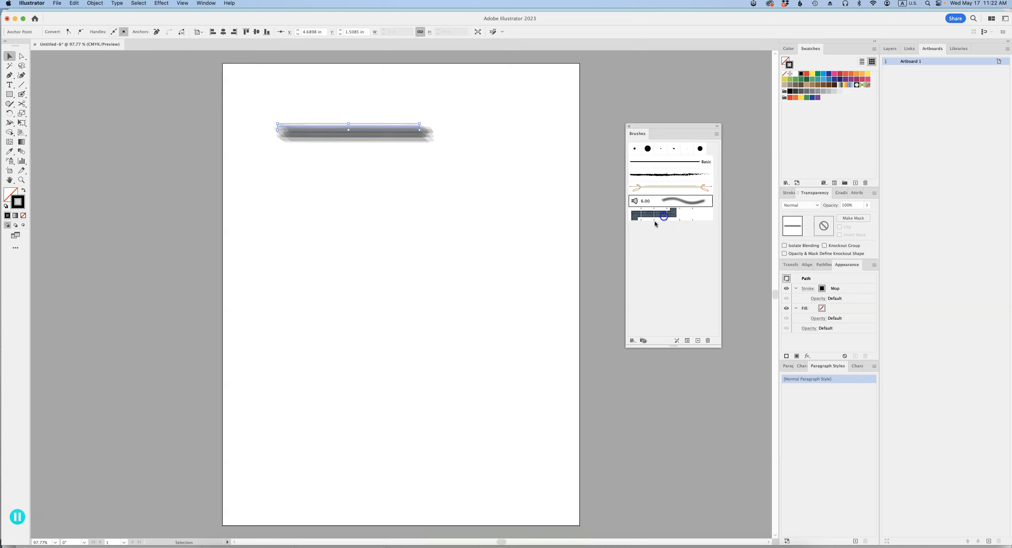
pyautogui.click(663, 215)
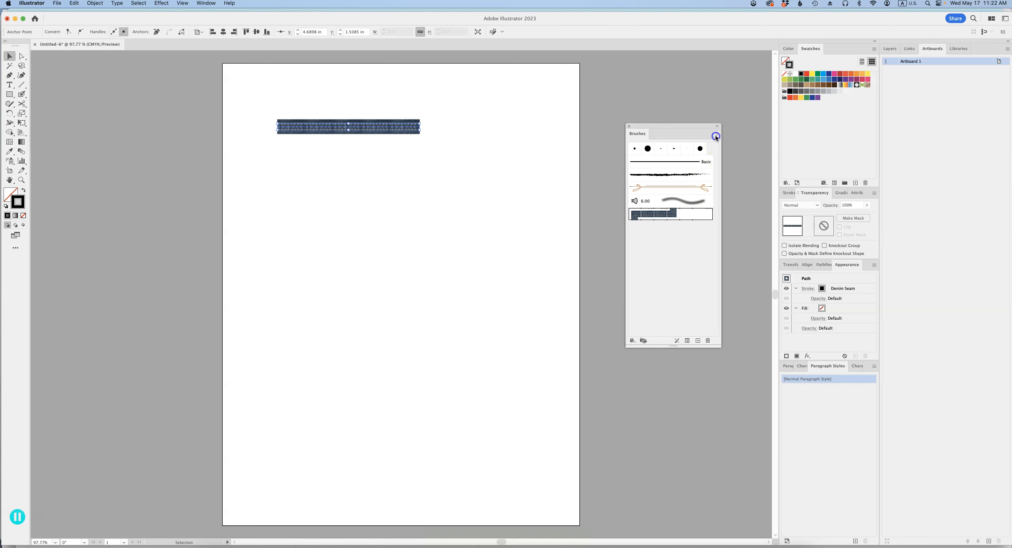
# - Open the Artistic_Ink brush library, group it with the Brushes panel and enlarge the panel to show all its brushes
pyautogui.click(716, 136)
pyautogui.moveTo(770, 284)
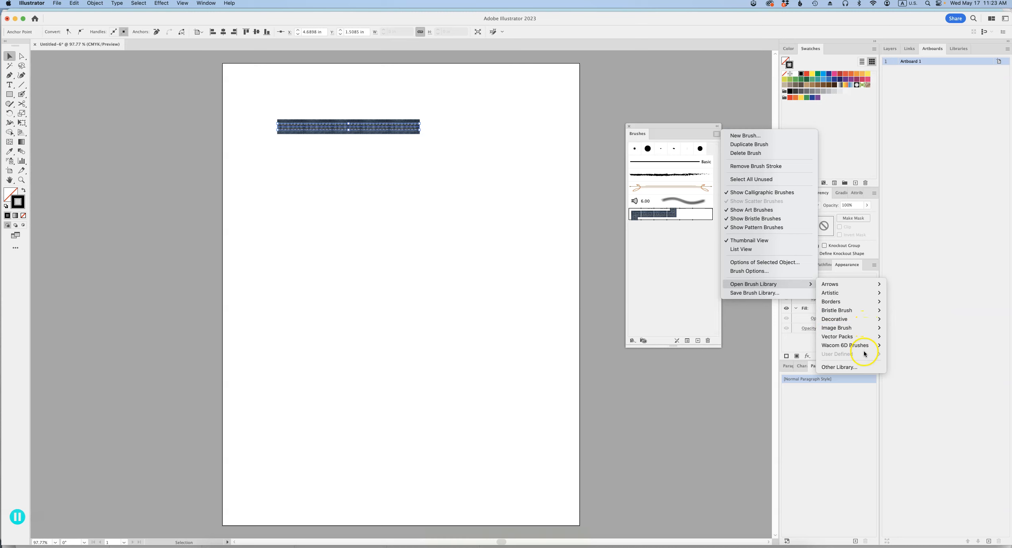
pyautogui.moveTo(867, 294)
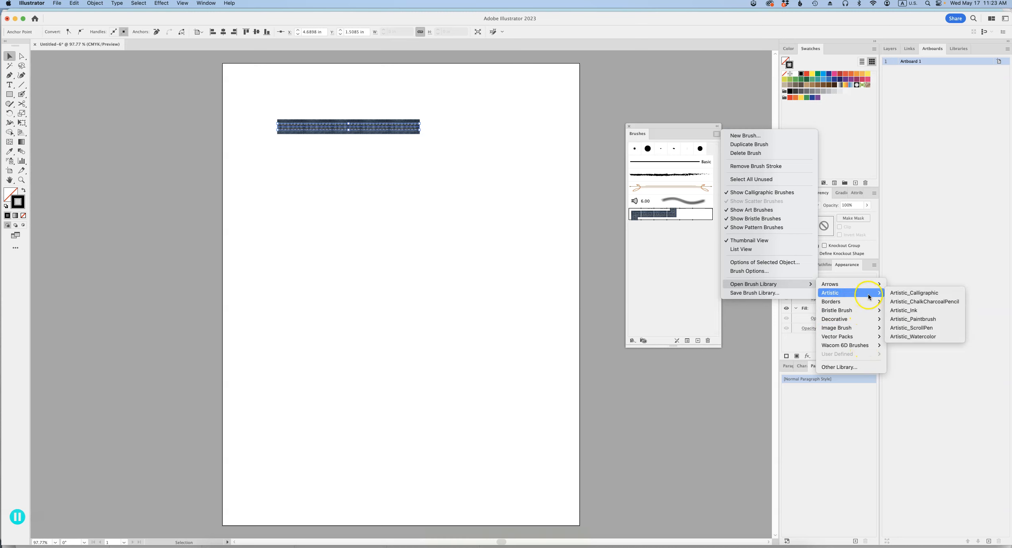
pyautogui.click(903, 312)
pyautogui.moveTo(552, 319); pyautogui.dragTo(550, 475)
pyautogui.moveTo(535, 262)
pyautogui.mouseDown()
pyautogui.moveTo(589, 160)
pyautogui.moveTo(671, 138)
pyautogui.mouseUp()
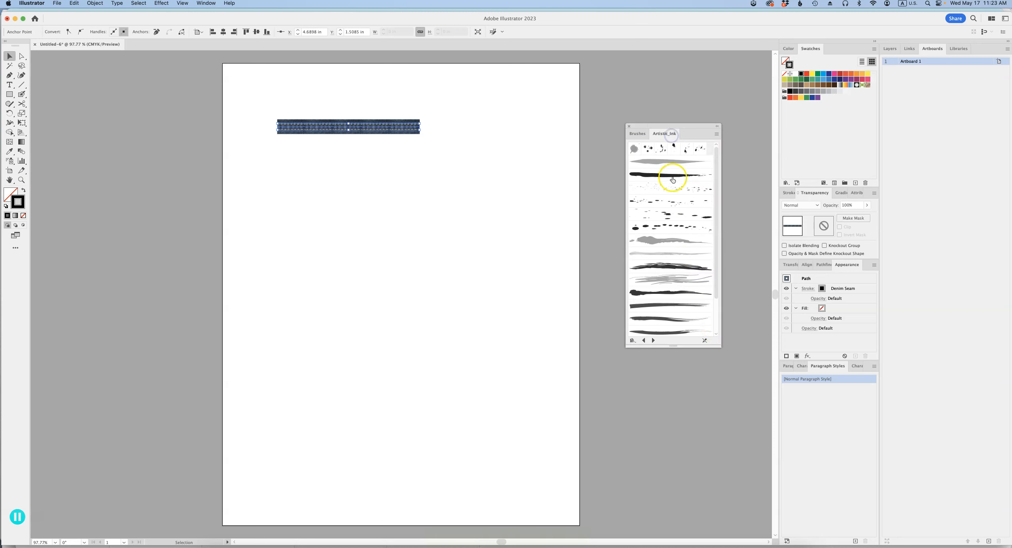
pyautogui.moveTo(696, 345); pyautogui.dragTo(691, 433)
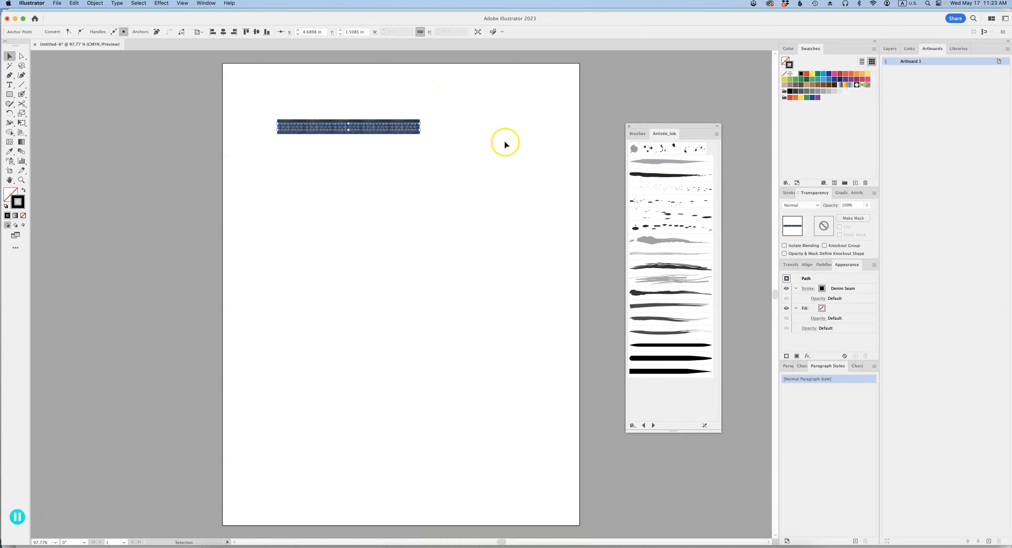
# - Apply several Artistic_Ink brushes to the line in turn, including Tapered Stroke, Tapered – Sharp, Ink Spatter 3 and Fire Ash
pyautogui.click(684, 240)
pyautogui.click(676, 293)
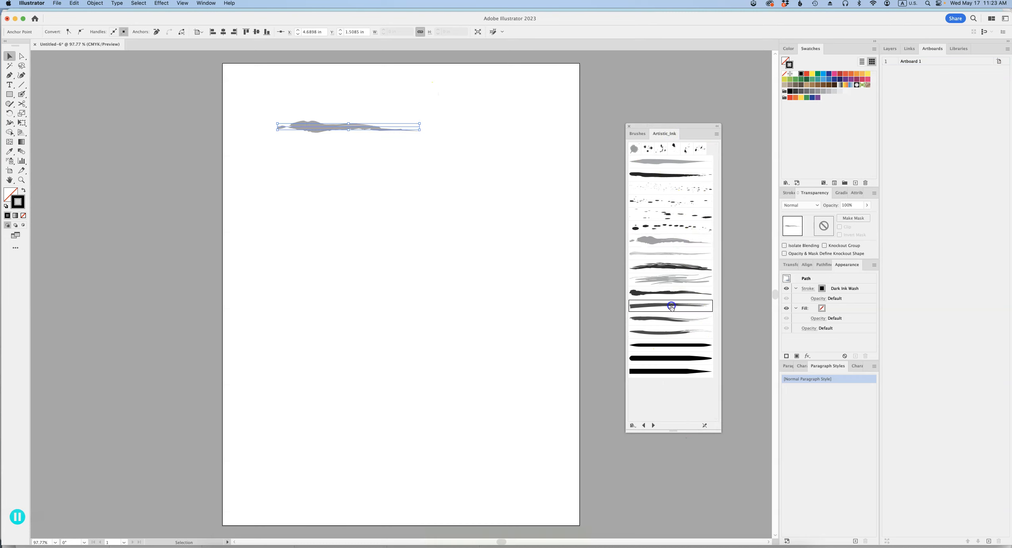
pyautogui.click(670, 318)
pyautogui.click(671, 344)
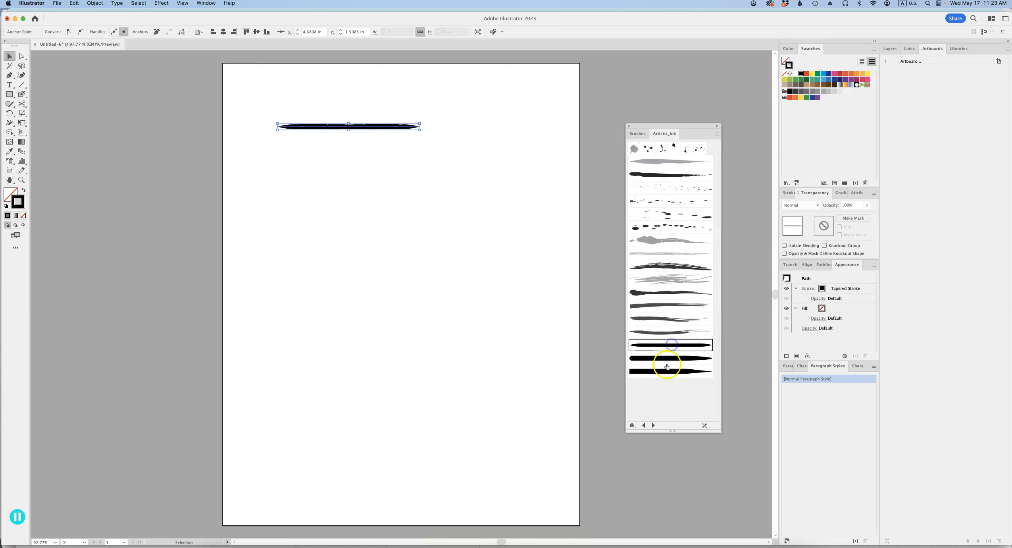
pyautogui.click(670, 371)
pyautogui.click(675, 239)
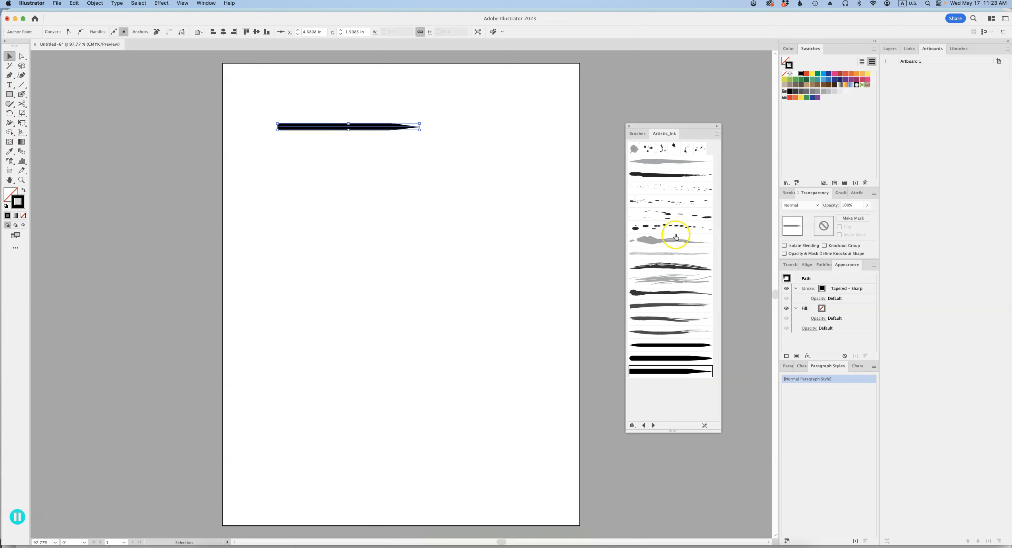
pyautogui.click(667, 228)
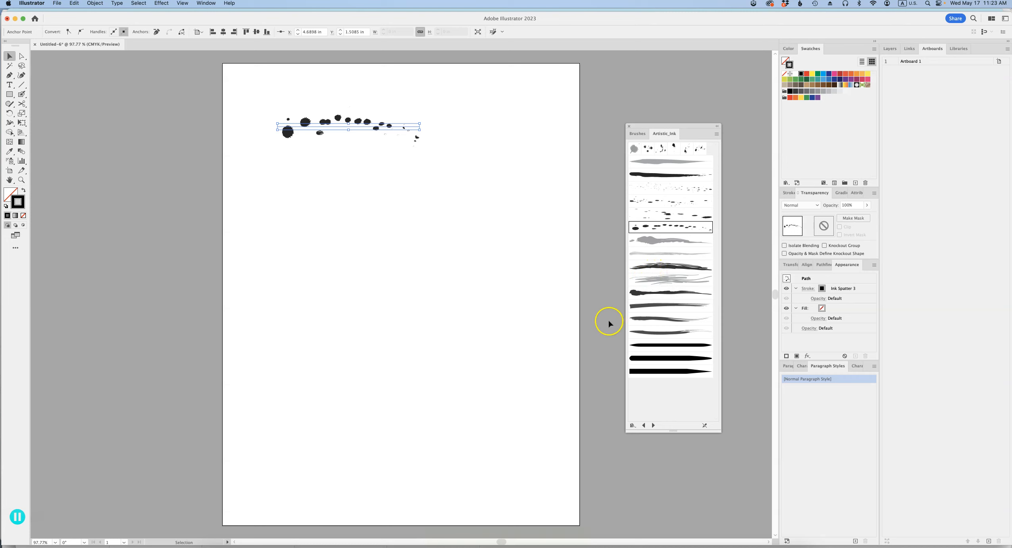
pyautogui.press('super+z')
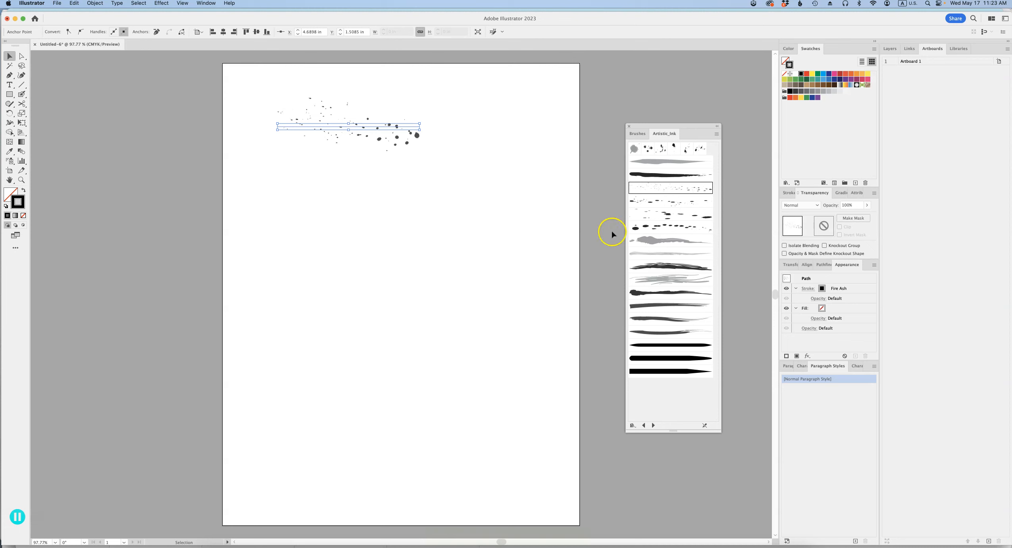
# - Open the Borders_Geometric brush library alongside the document's brushes and make the panel taller
pyautogui.click(715, 134)
pyautogui.click(638, 134)
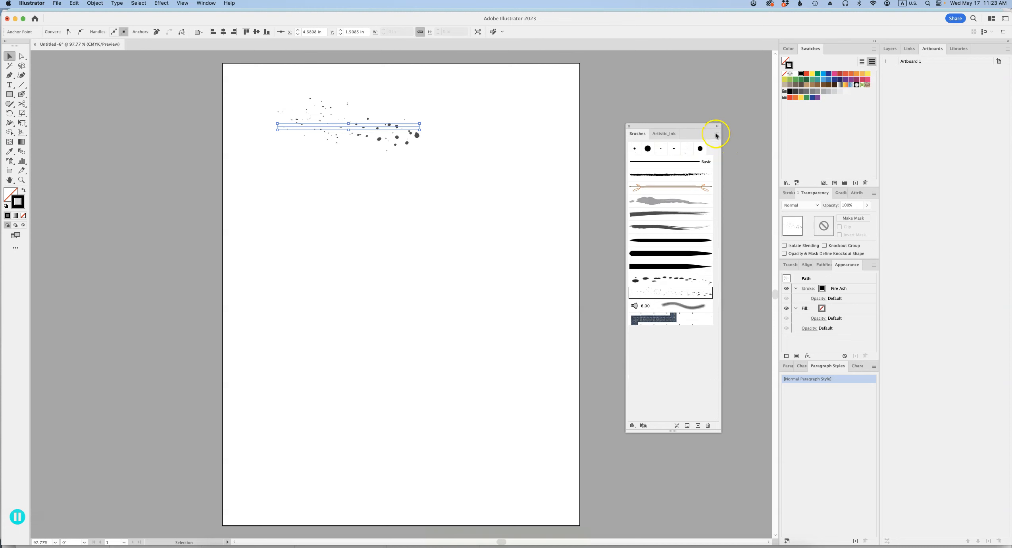
pyautogui.click(716, 134)
pyautogui.moveTo(778, 283)
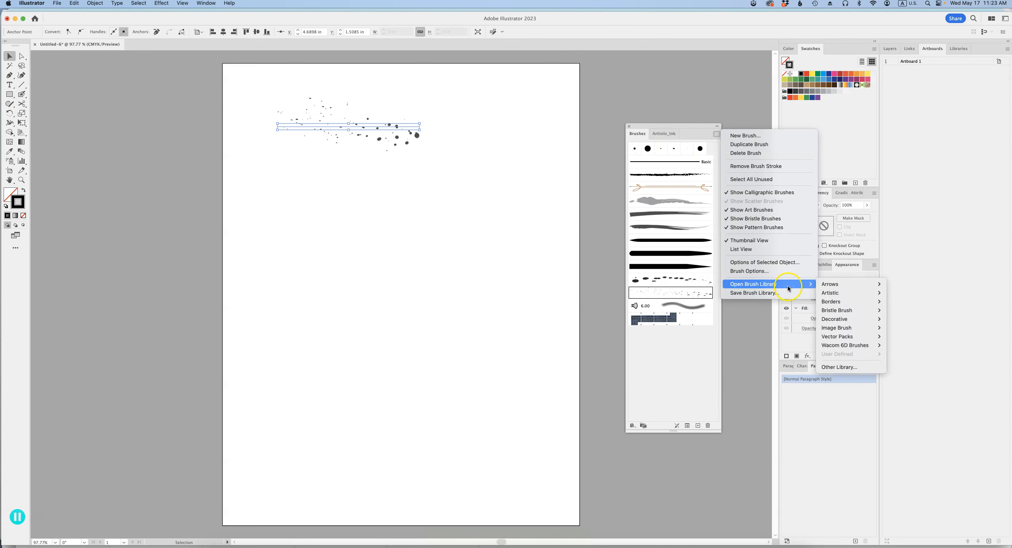
pyautogui.moveTo(850, 300)
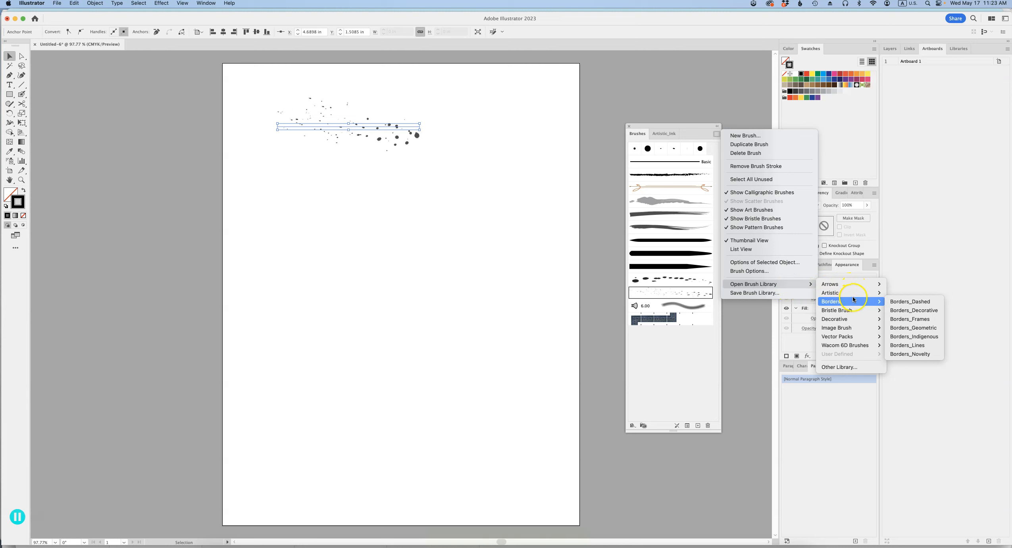
pyautogui.click(892, 328)
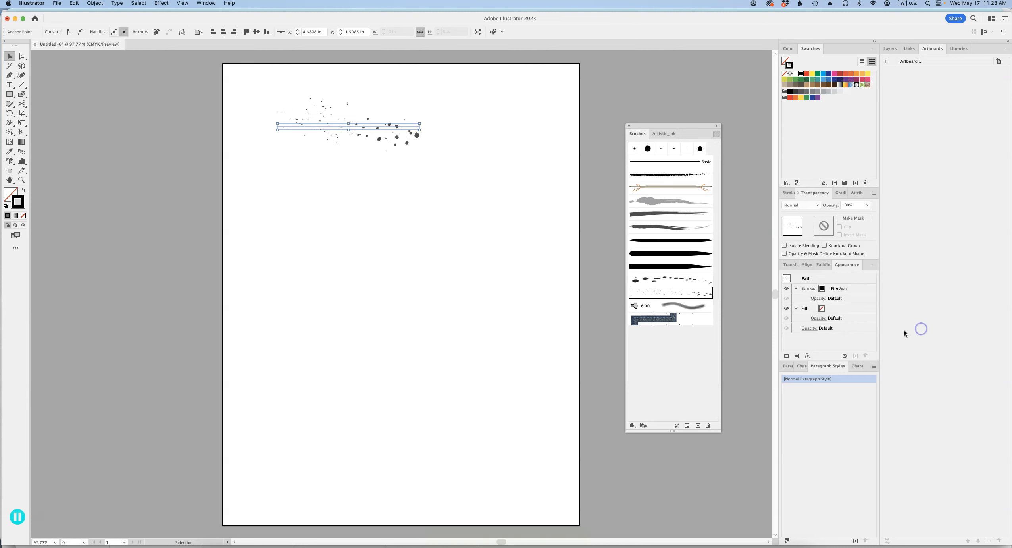
pyautogui.moveTo(715, 432); pyautogui.dragTo(715, 477)
# - Apply the Geometric 1, Geometric 7 and adjacent orange-red border brushes to the line in turn, and return to the document's brushes
pyautogui.click(671, 174)
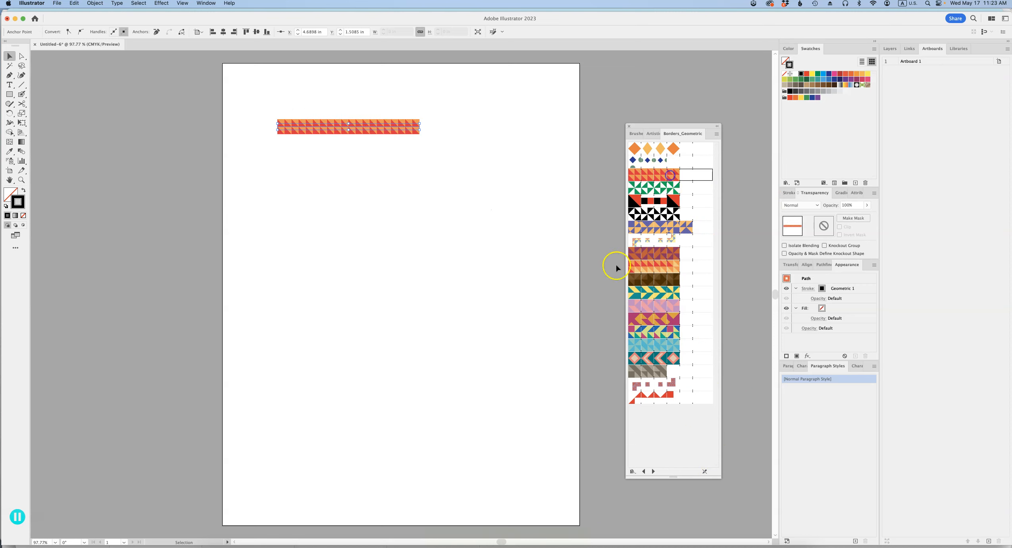
pyautogui.click(671, 253)
pyautogui.click(671, 266)
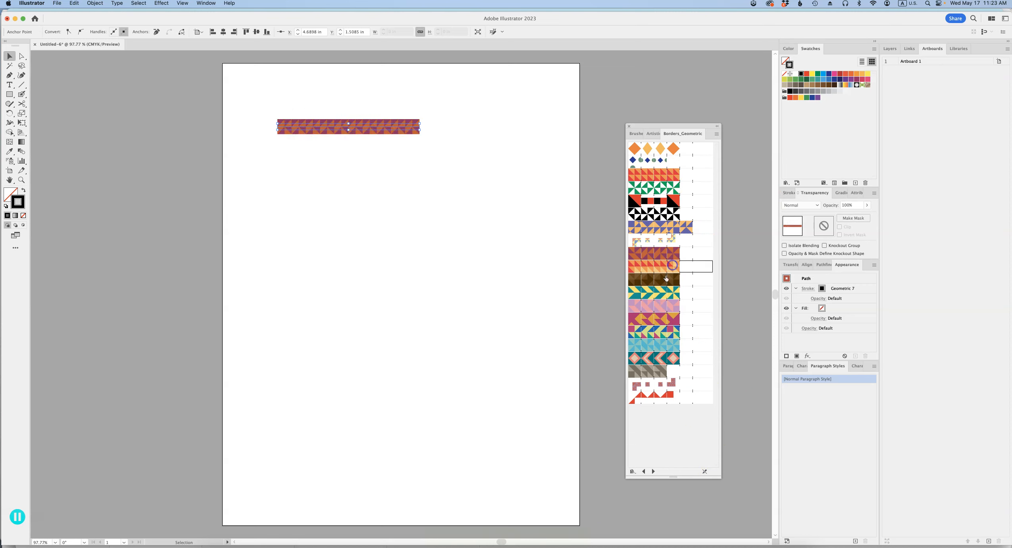
pyautogui.click(637, 134)
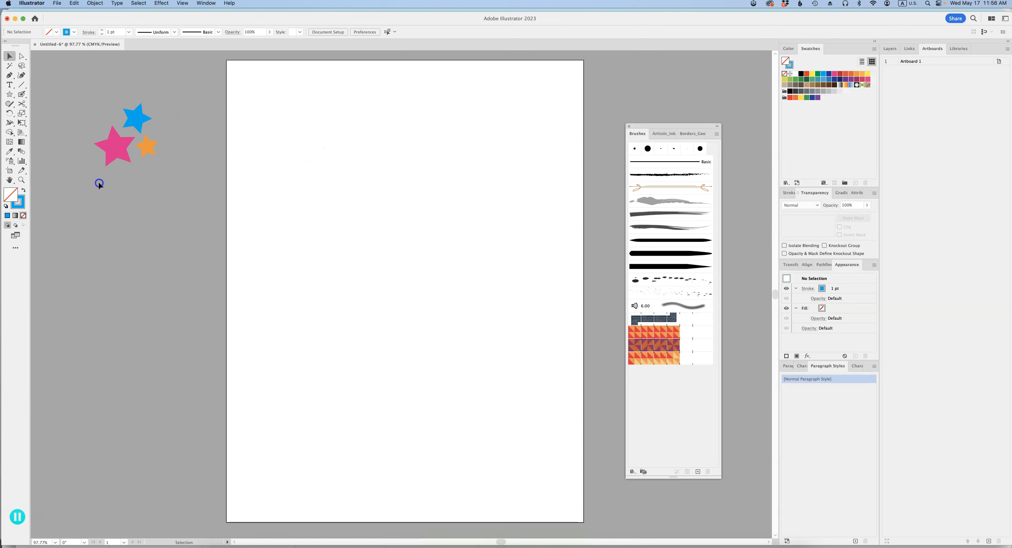
# - Create a scatter brush from the pink, blue and orange stars, keeping the default name Scatter Brush 1 and default options
pyautogui.moveTo(177, 98); pyautogui.dragTo(99, 183)
pyautogui.moveTo(146, 149); pyautogui.dragTo(174, 177)
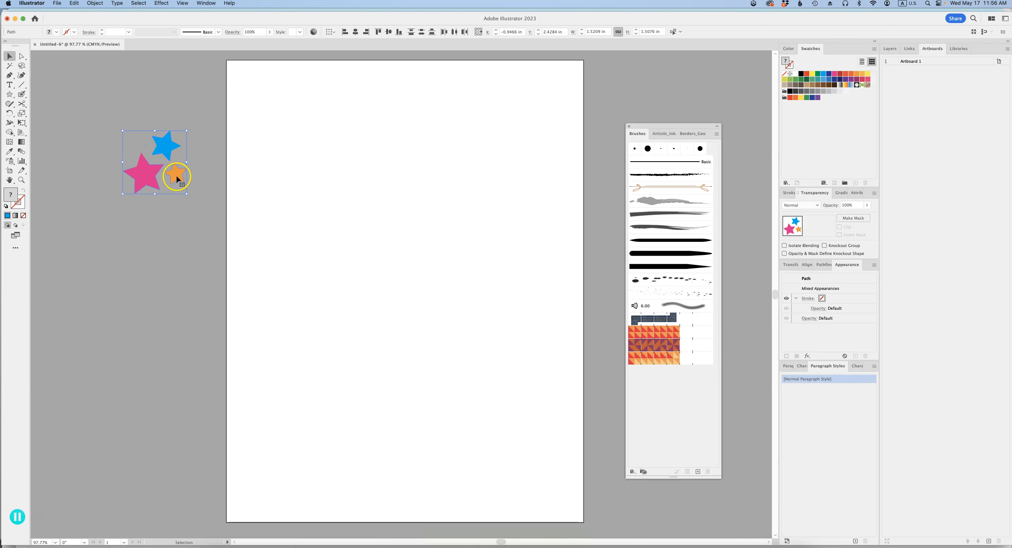
pyautogui.moveTo(175, 175)
pyautogui.mouseDown()
pyautogui.moveTo(598, 461)
pyautogui.moveTo(682, 427)
pyautogui.mouseUp()
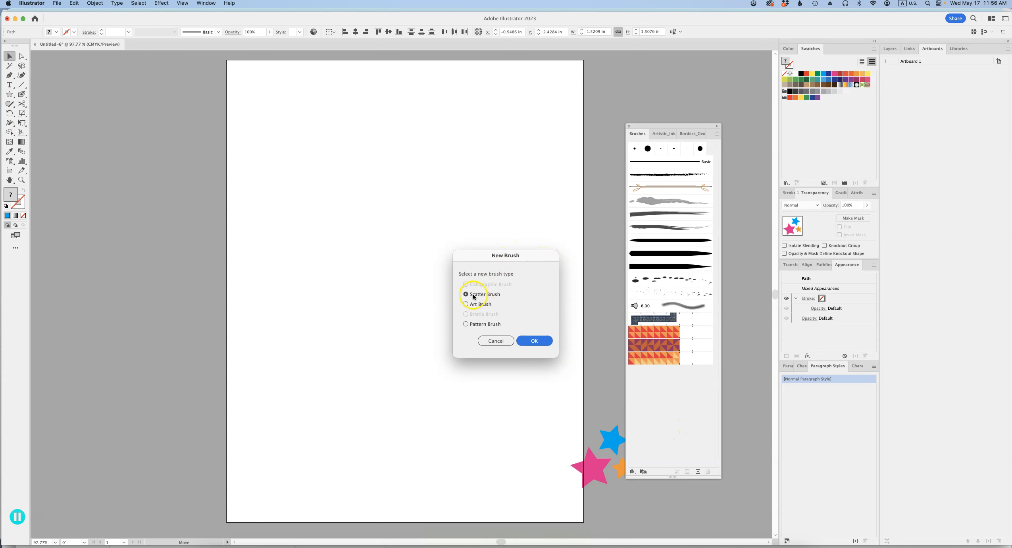
pyautogui.click(533, 342)
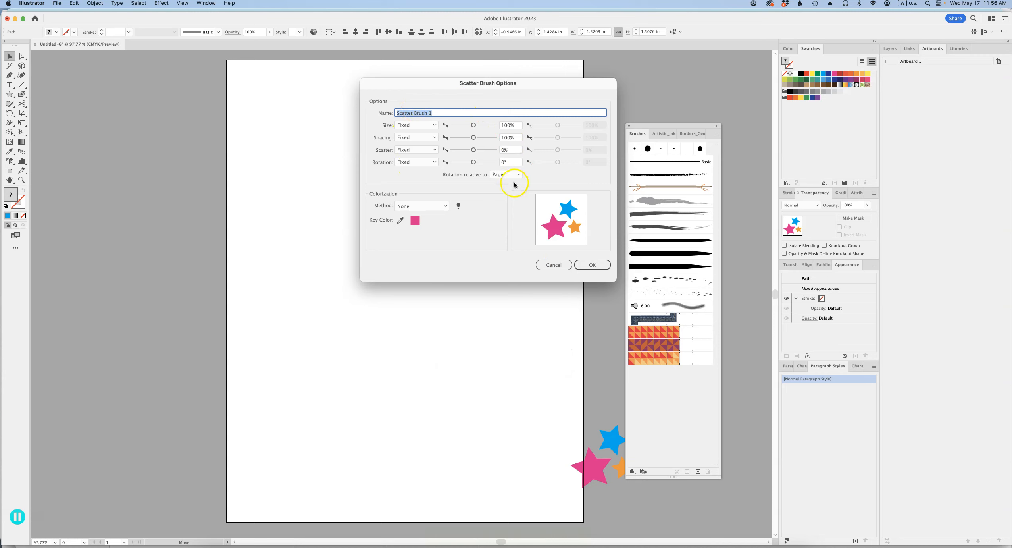
pyautogui.click(592, 265)
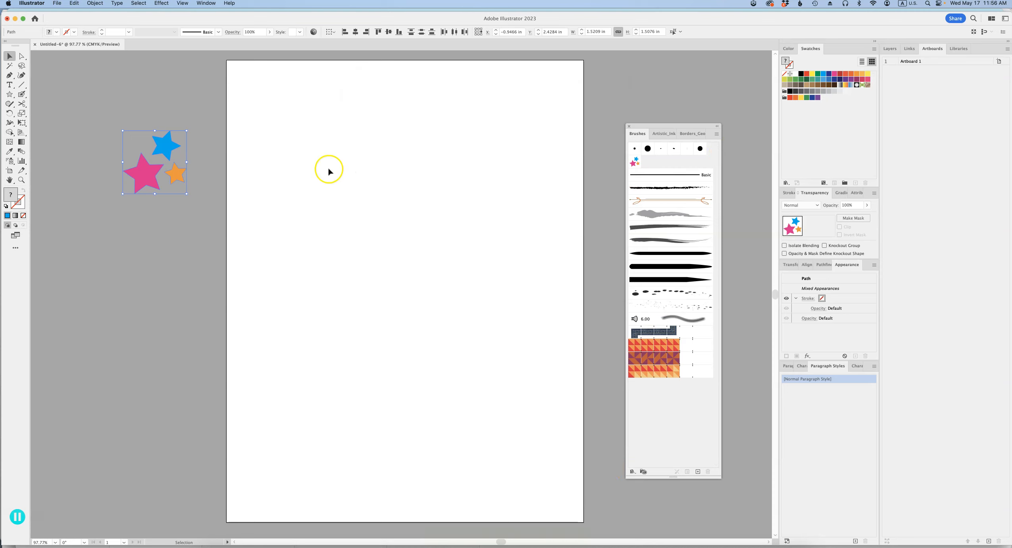
# - Draw a straight horizontal Pen line about 6.3 in long near the artboard's upper edge and apply the star scatter brush to it
pyautogui.click(223, 160)
pyautogui.click(10, 75)
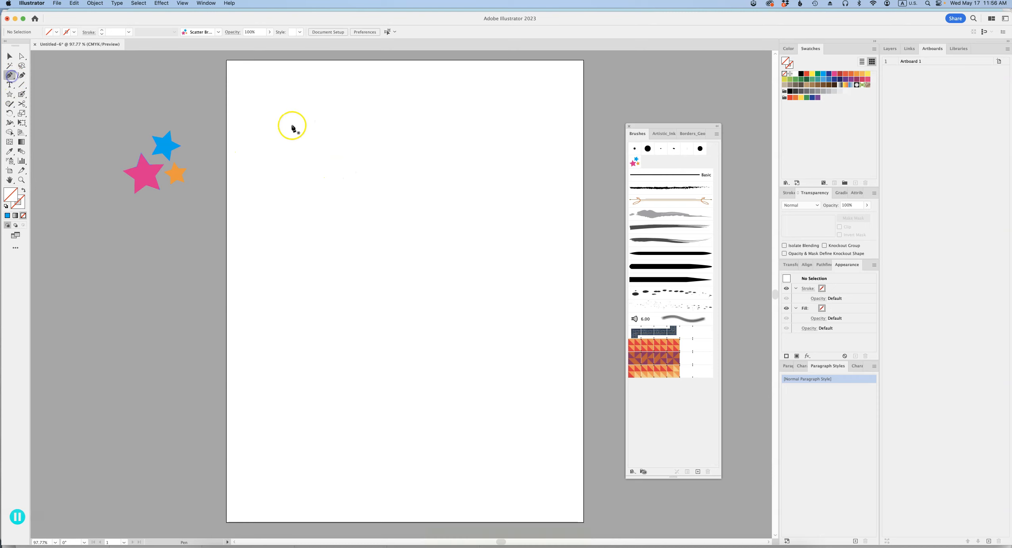
pyautogui.click(273, 134)
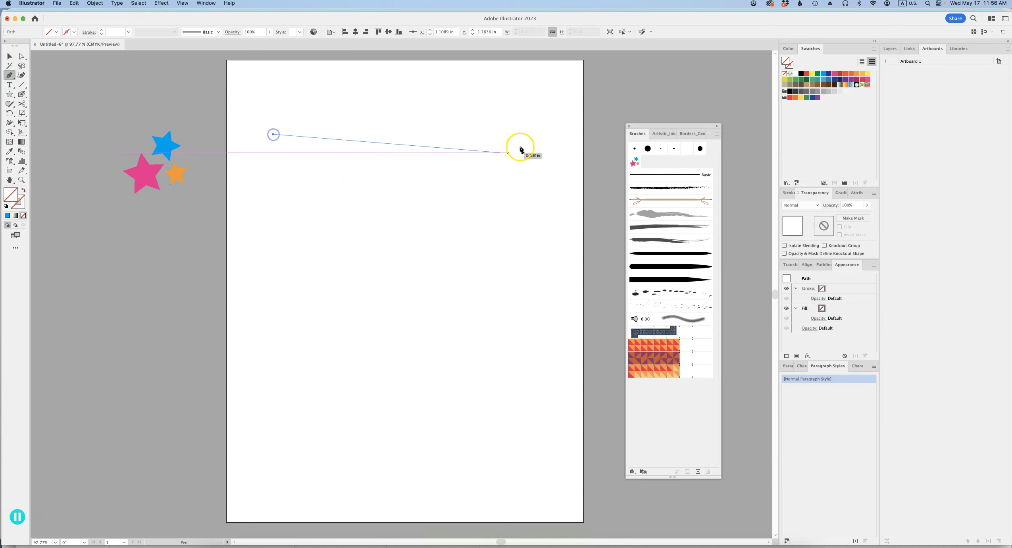
pyautogui.click(539, 135)
pyautogui.press('v')
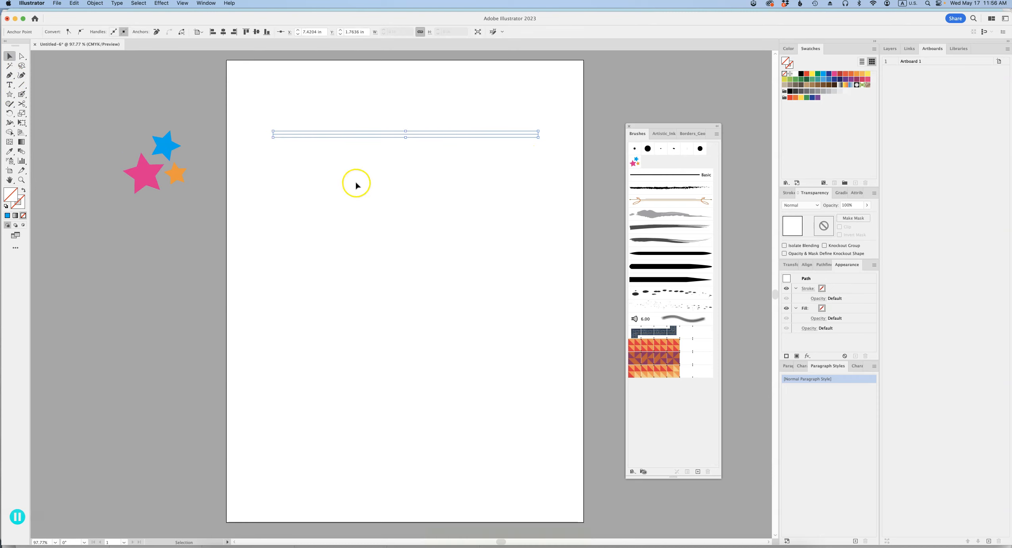
pyautogui.click(635, 161)
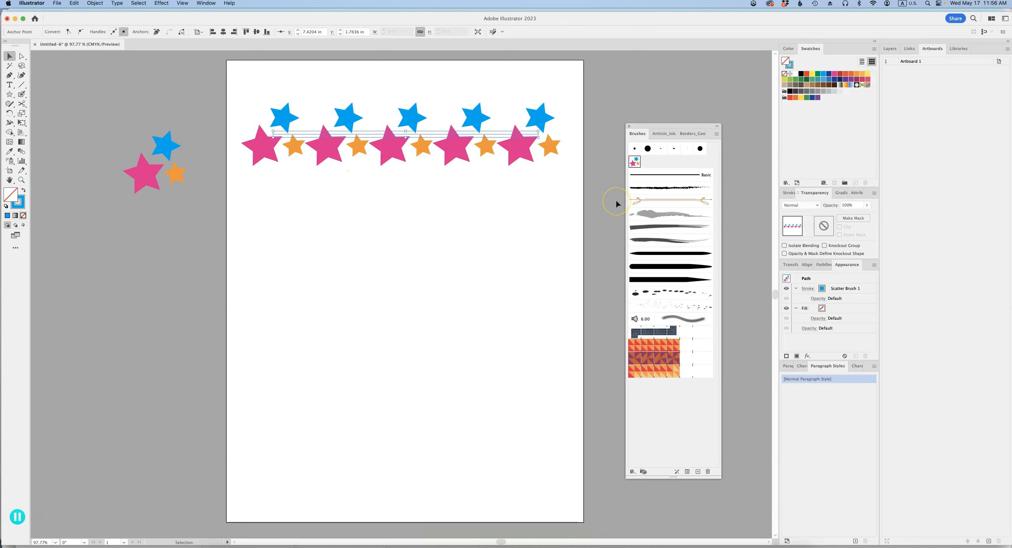
pyautogui.click(419, 227)
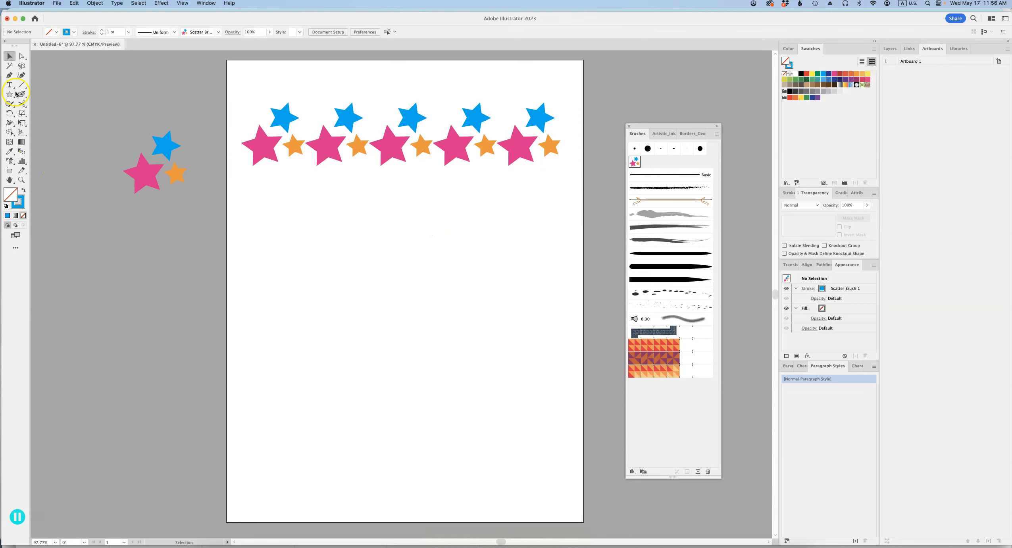
# - Draw a wavy open path with the Pen tool below the star line and apply the star scatter brush to it
pyautogui.click(10, 79)
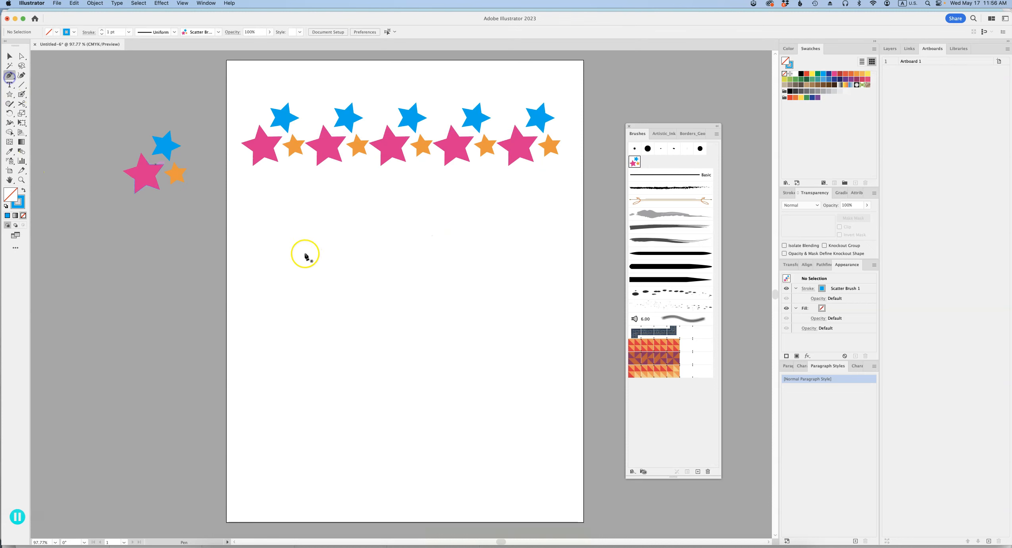
pyautogui.click(256, 316)
pyautogui.moveTo(368, 302); pyautogui.dragTo(422, 345)
pyautogui.moveTo(472, 360); pyautogui.dragTo(528, 351)
pyautogui.click(556, 275)
pyautogui.press('v')
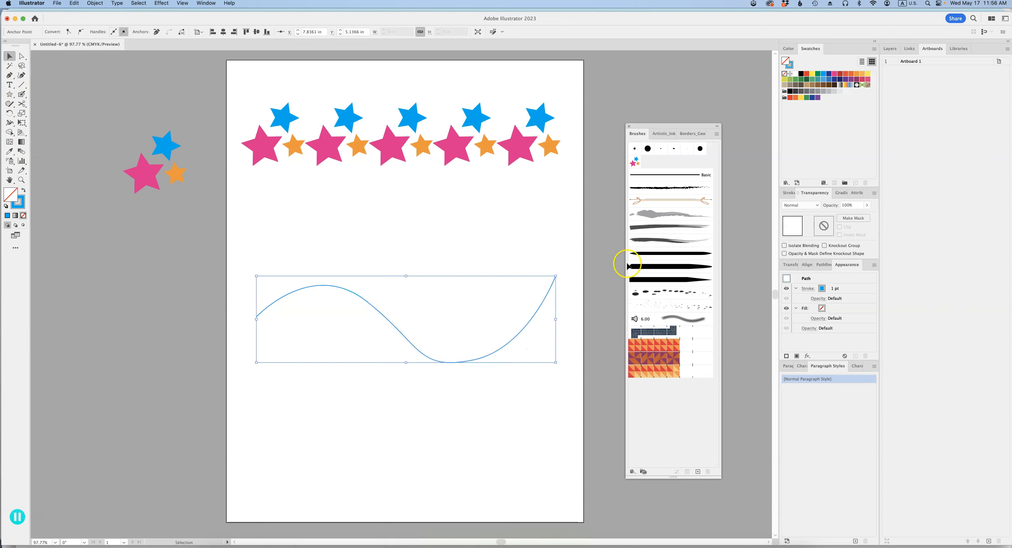
pyautogui.click(635, 169)
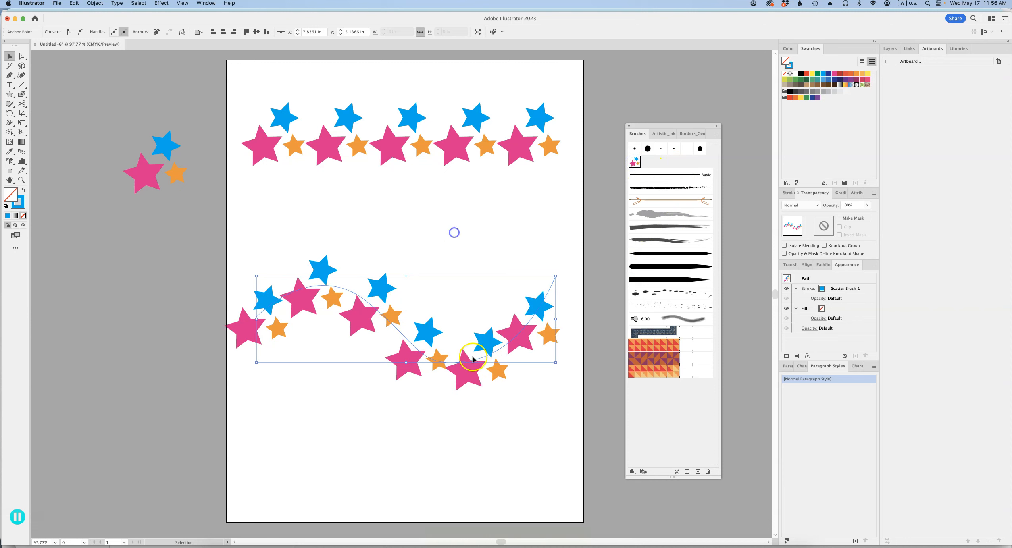
# - Draw a circle about 3.3 in across beneath the wavy path and apply the star scatter brush to it
pyautogui.moveTo(10, 94); pyautogui.dragTo(50, 112)
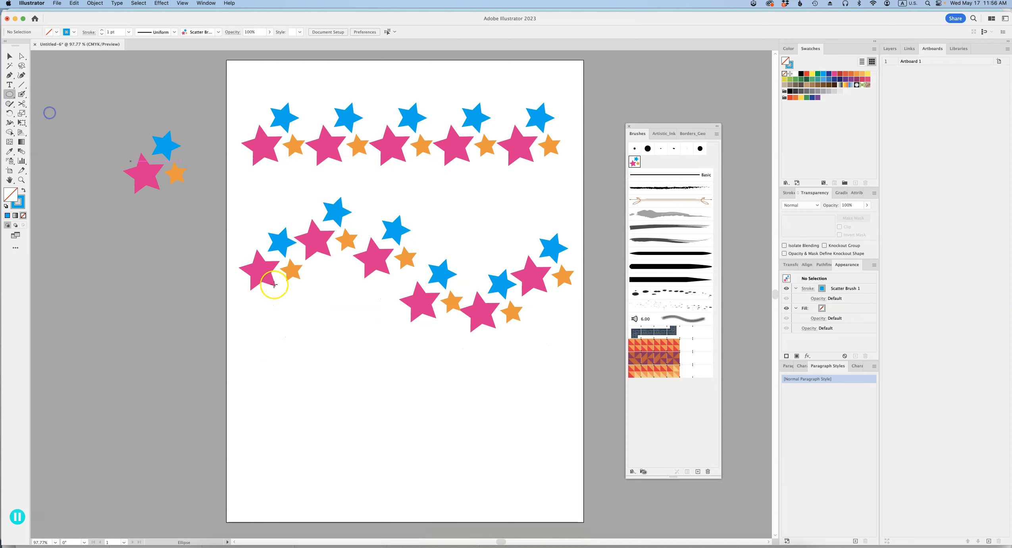
pyautogui.moveTo(327, 367); pyautogui.dragTo(466, 481)
pyautogui.click(635, 162)
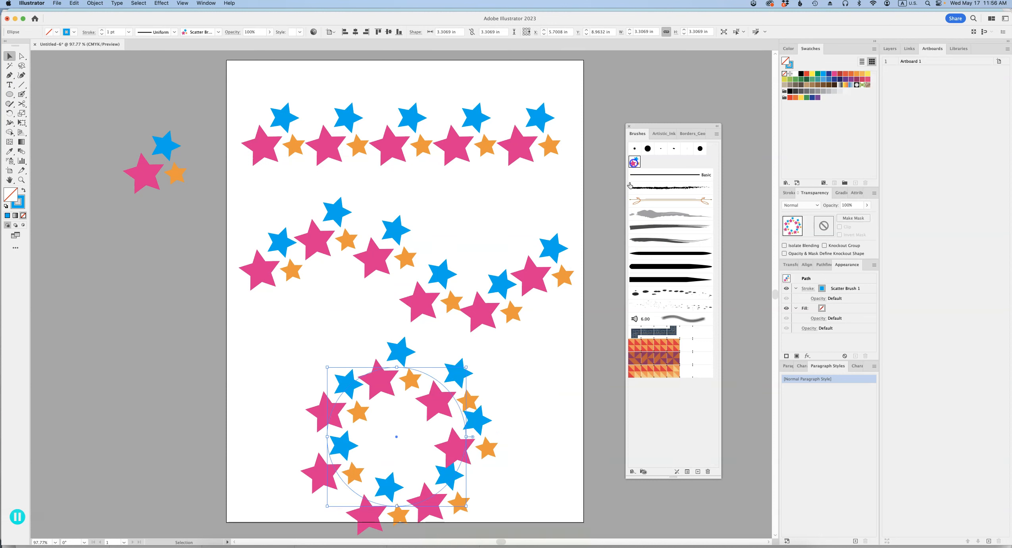
pyautogui.click(541, 457)
# - Open the star scatter brush's options, keep the artwork visible beside the dialog, and rename the brush "stars"
pyautogui.moveTo(543, 455); pyautogui.dragTo(509, 458)
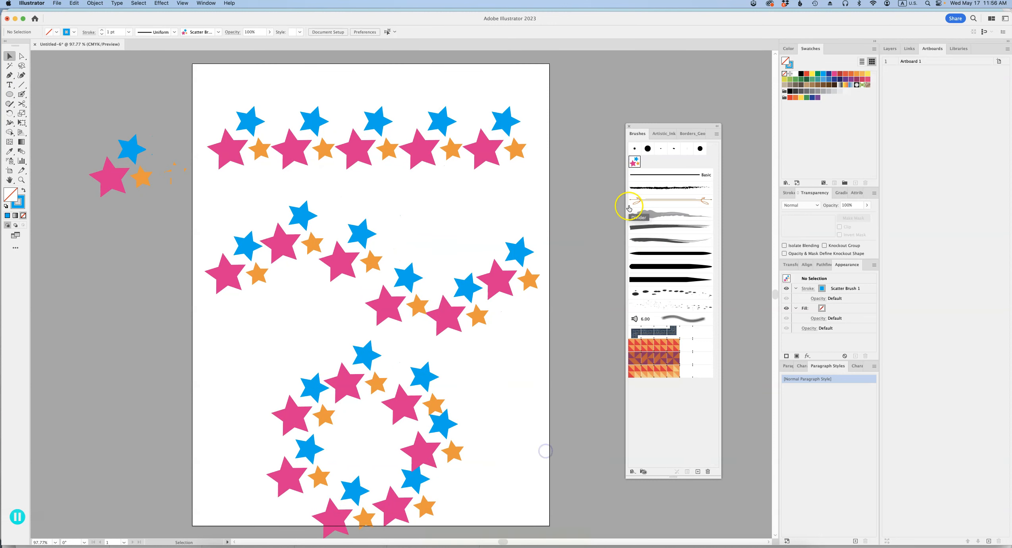
pyautogui.doubleClick(635, 162)
pyautogui.moveTo(549, 84)
pyautogui.mouseDown()
pyautogui.moveTo(640, 84)
pyautogui.moveTo(686, 102)
pyautogui.mouseUp()
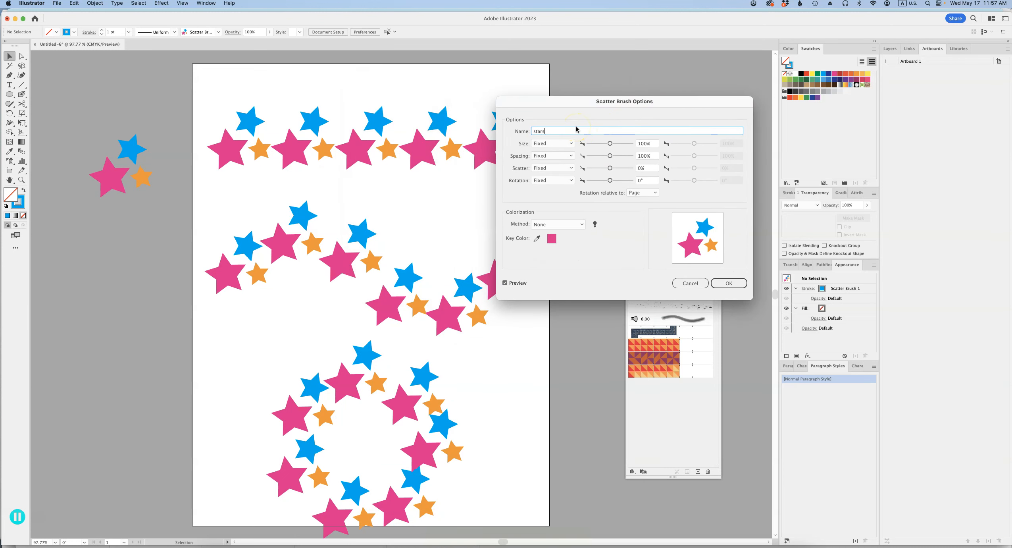
pyautogui.write('stars')
pyautogui.press('Tab')
# - Set the brush's size to 40% and change its size variation to Random
pyautogui.click(556, 142)
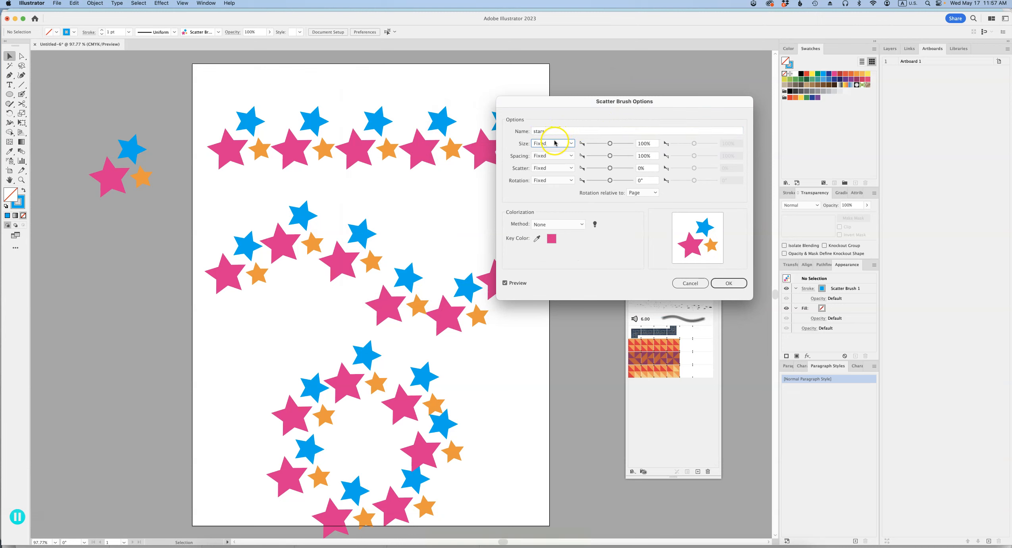
pyautogui.click(597, 138)
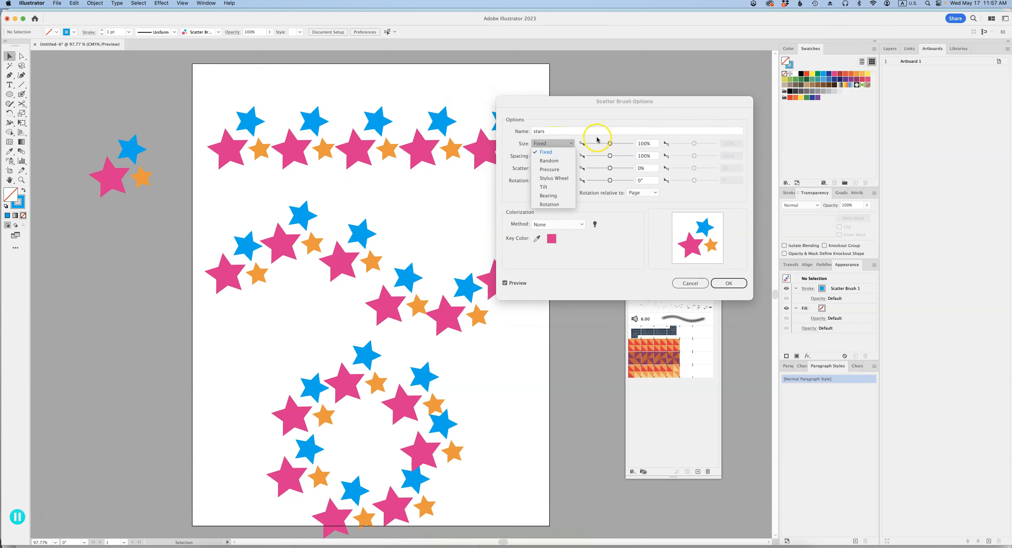
pyautogui.click(610, 144)
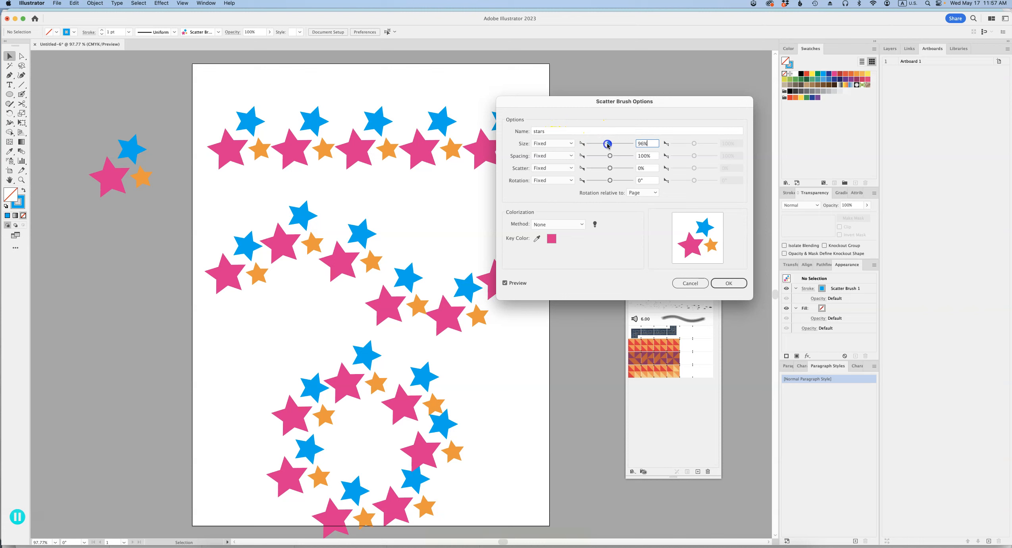
pyautogui.moveTo(598, 145); pyautogui.dragTo(598, 145)
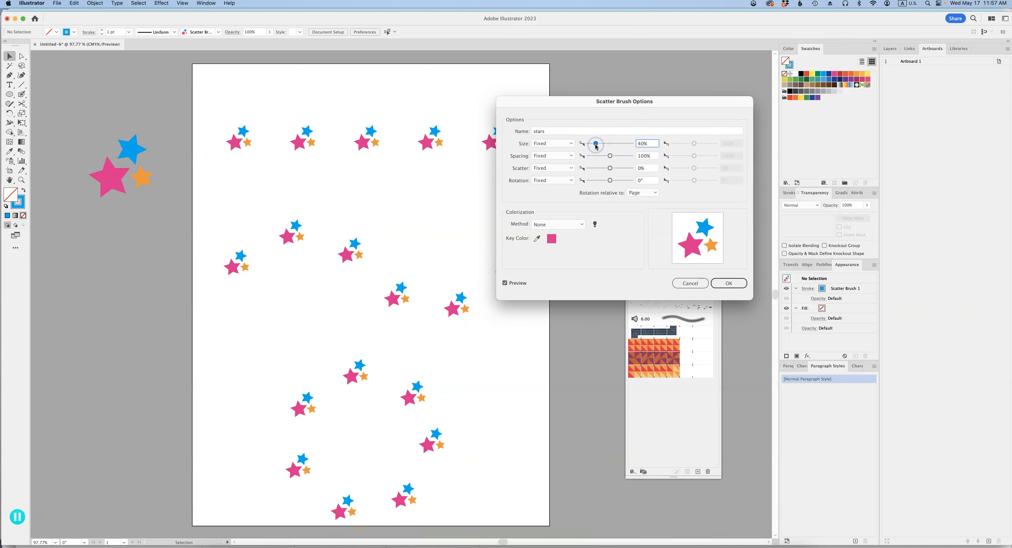
pyautogui.click(551, 144)
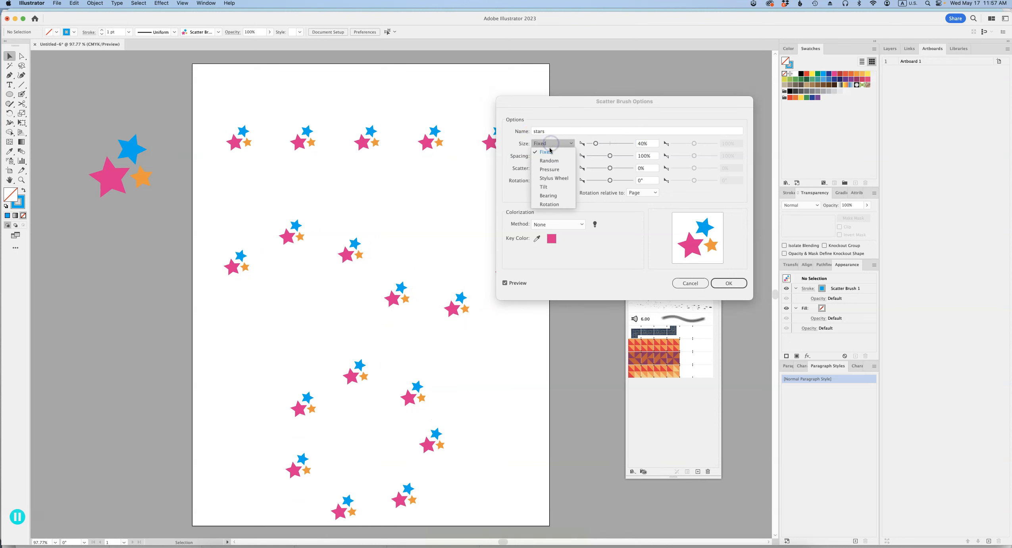
pyautogui.click(555, 160)
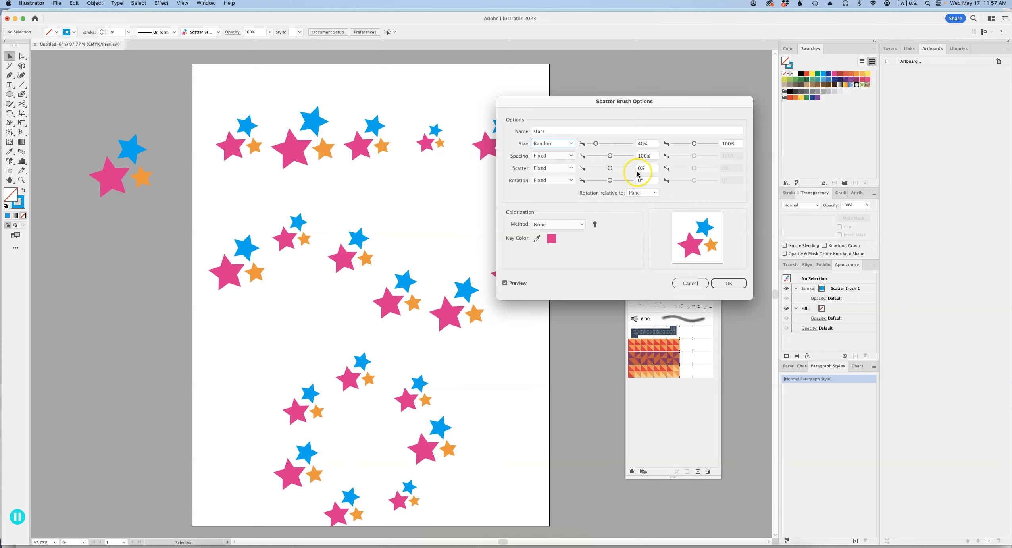
# - Change the brush's spacing, scatter and rotation variation from Fixed to Random
pyautogui.click(553, 156)
pyautogui.click(553, 172)
pyautogui.click(557, 169)
pyautogui.click(556, 185)
pyautogui.click(556, 180)
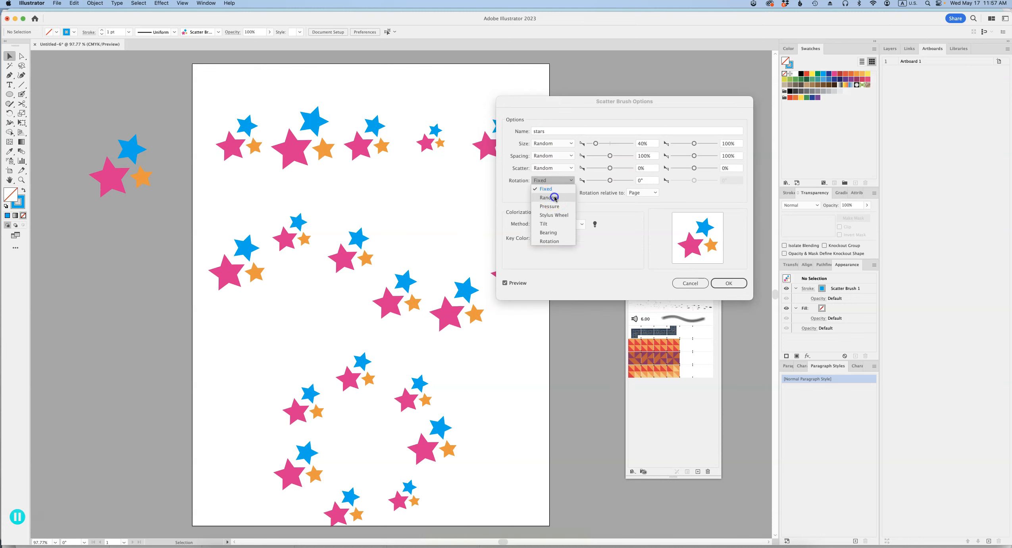
pyautogui.click(555, 198)
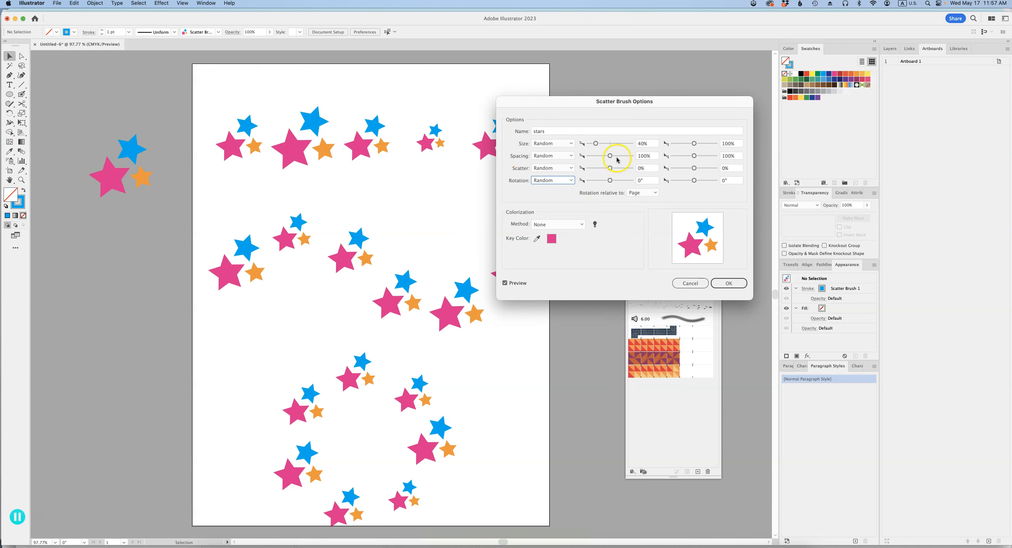
# - Set the first spacing value to 71%, scatter to -466% and rotation to 99°, and apply the changes to the existing strokes
pyautogui.moveTo(610, 156); pyautogui.dragTo(623, 184)
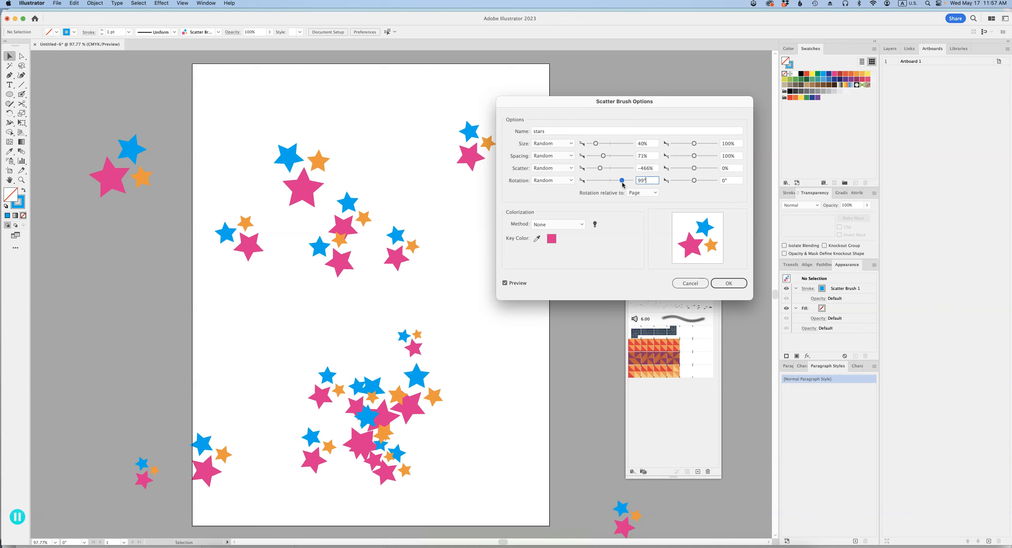
pyautogui.click(729, 283)
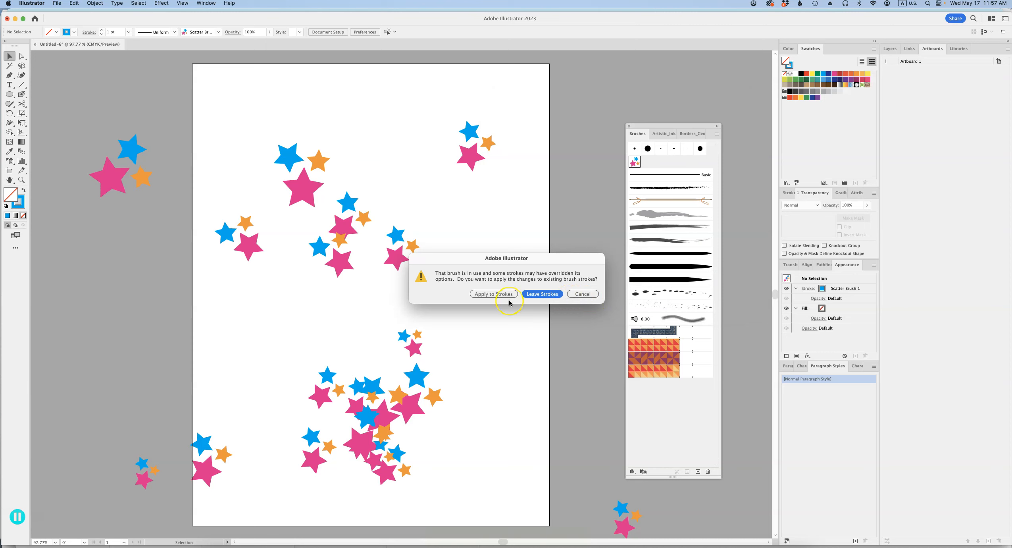
pyautogui.click(493, 295)
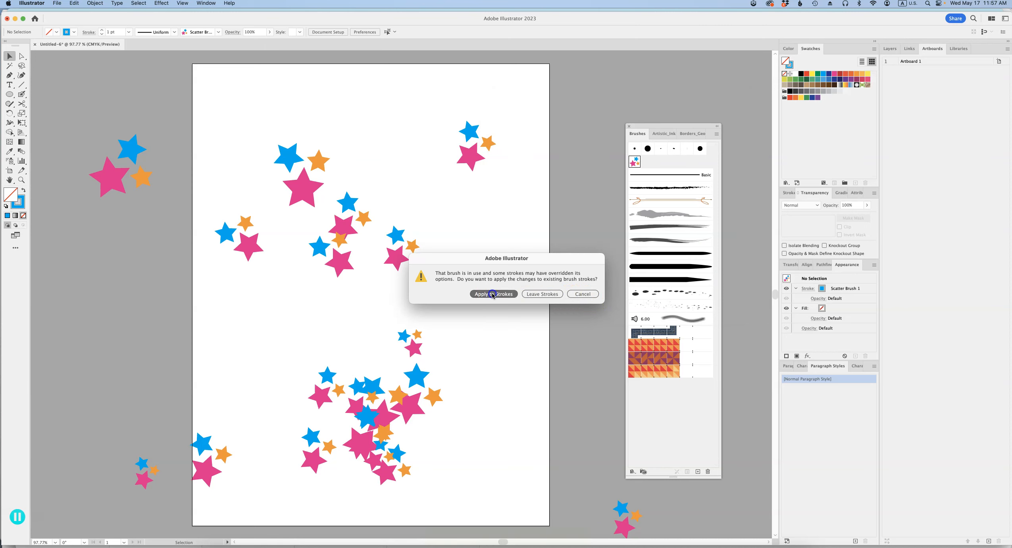